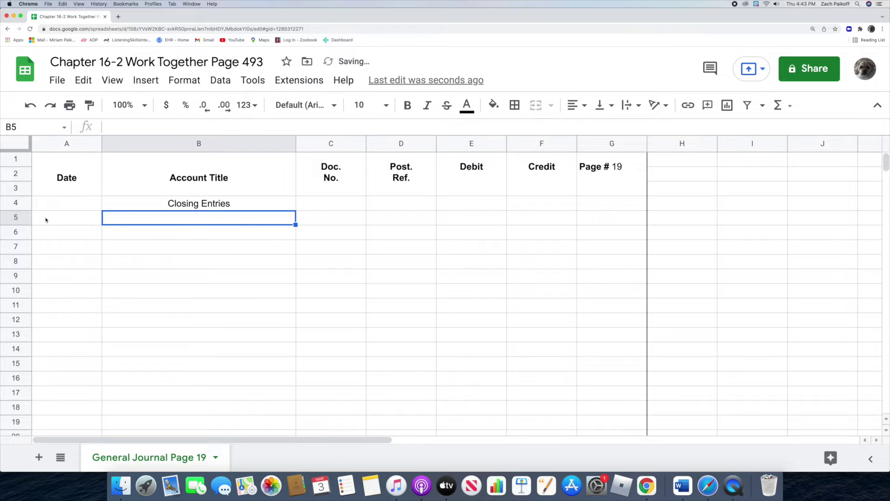
Enter the date Dec. 31, 2022 and the account title Sales in row 5, under Closing Entries
click(48, 218)
text(Dec. 31, 2022)
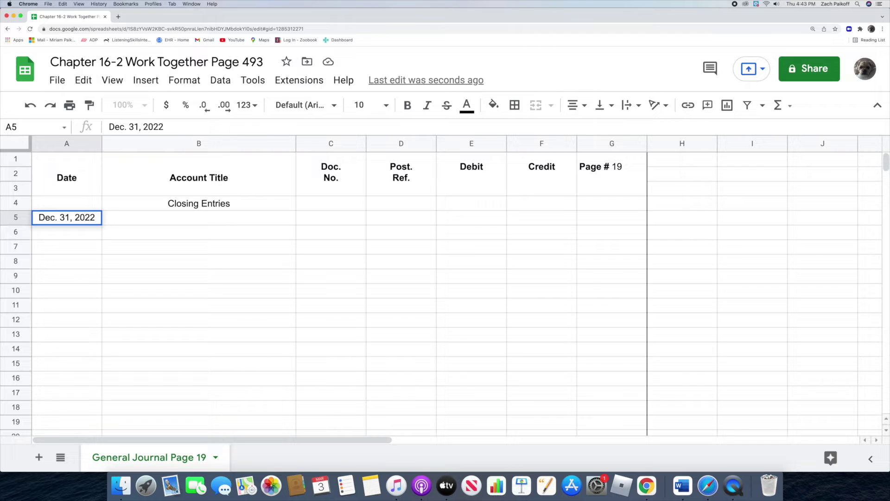
key(Return)
click(154, 219)
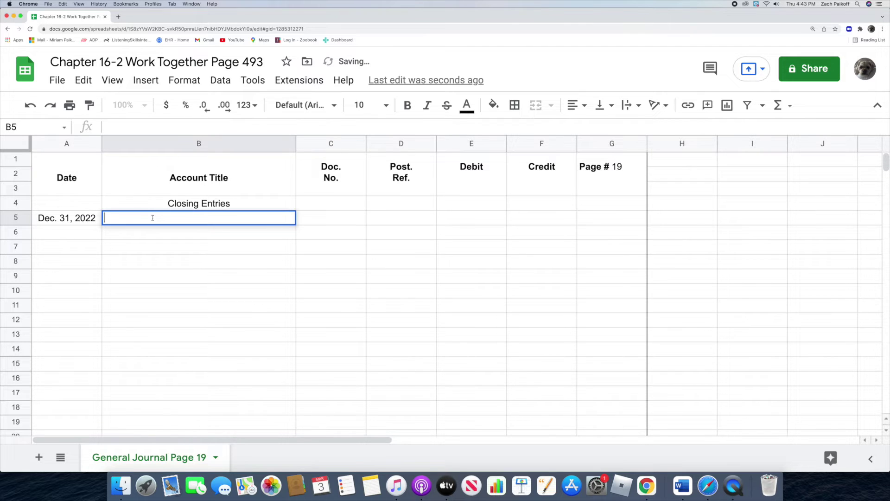
text(Sales)
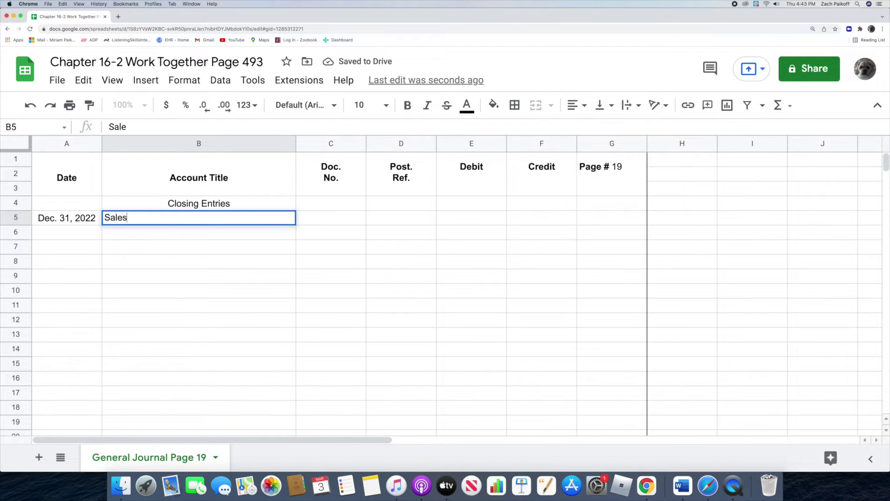
key(Return)
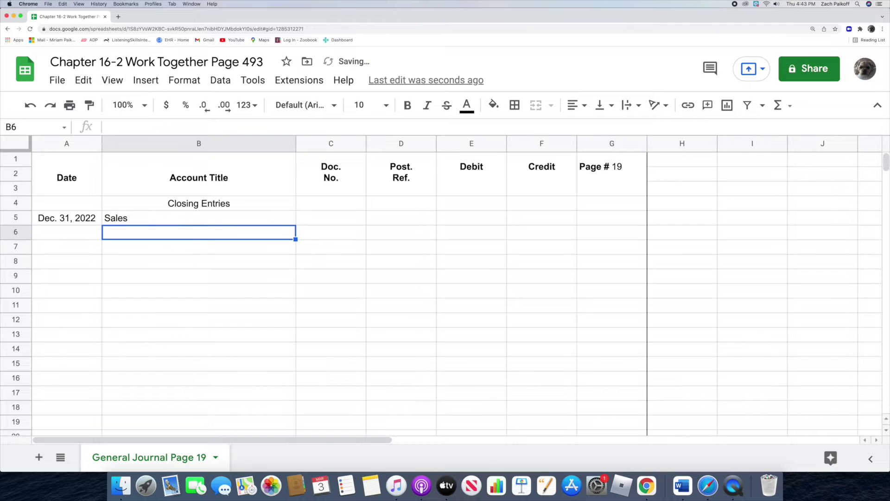
Enter 430521.58 as the debit amount for Sales in row 5
click(469, 219)
text(430)
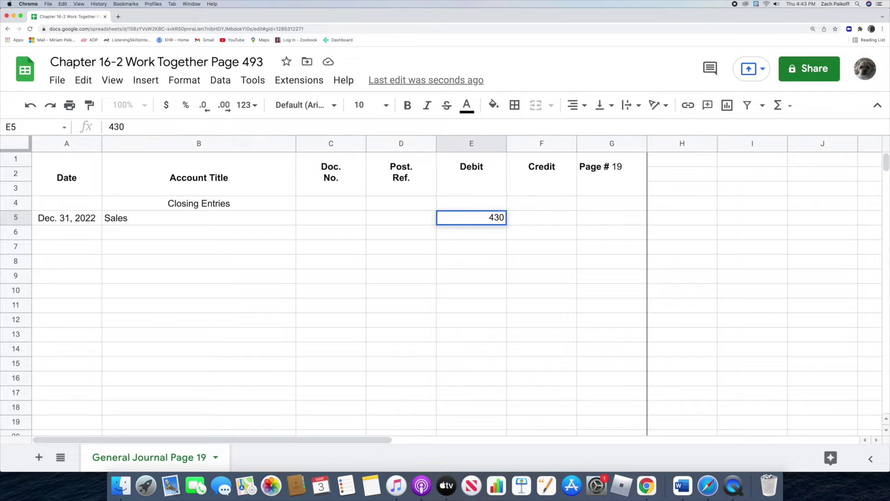
text(521.58)
key(Return)
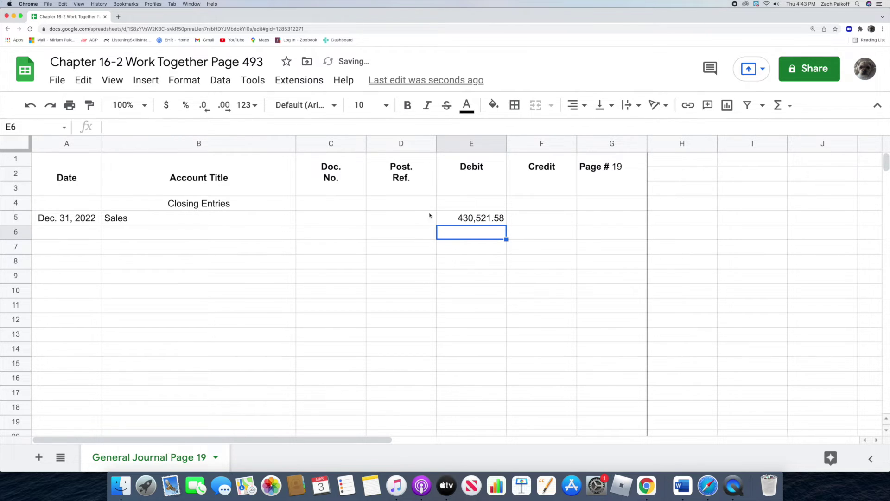
Record Purchases Discount in row 6 with a debit of 345.25
click(188, 235)
text(P)
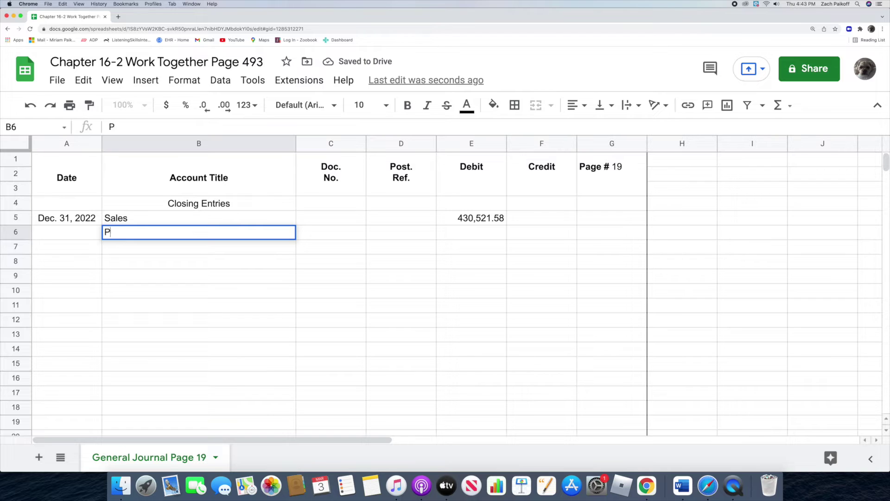
text(urchases )
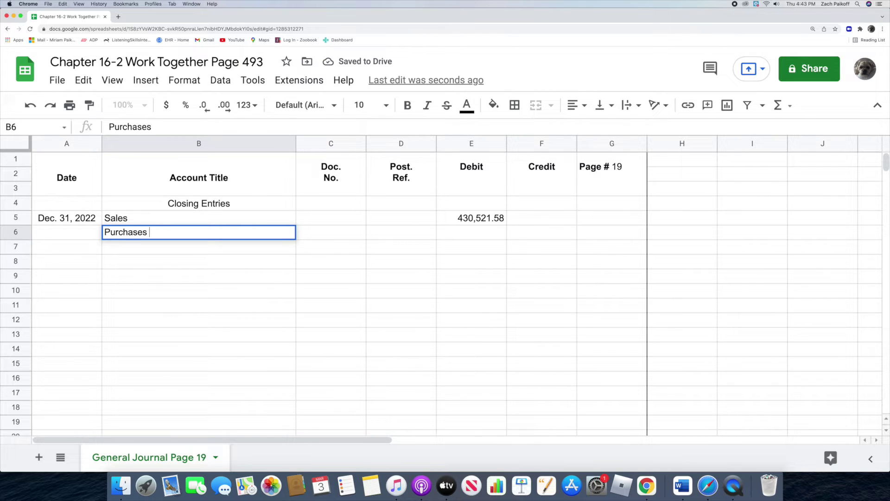
text(Discount)
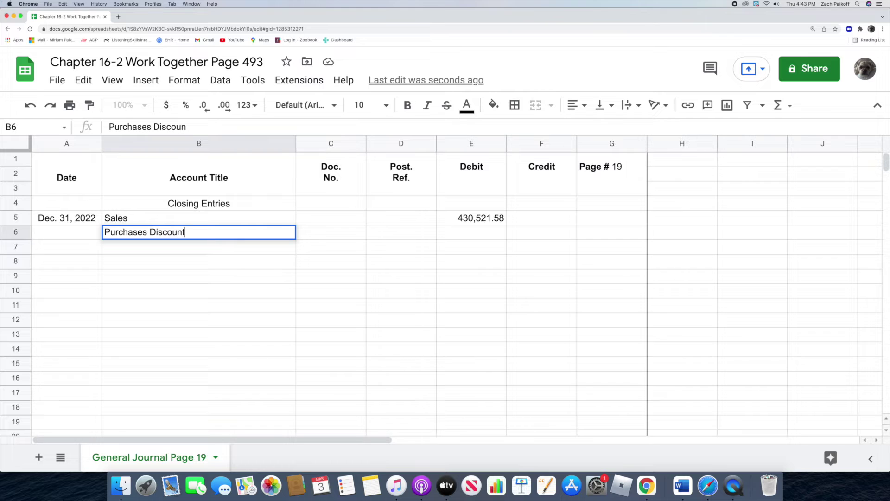
key(Return)
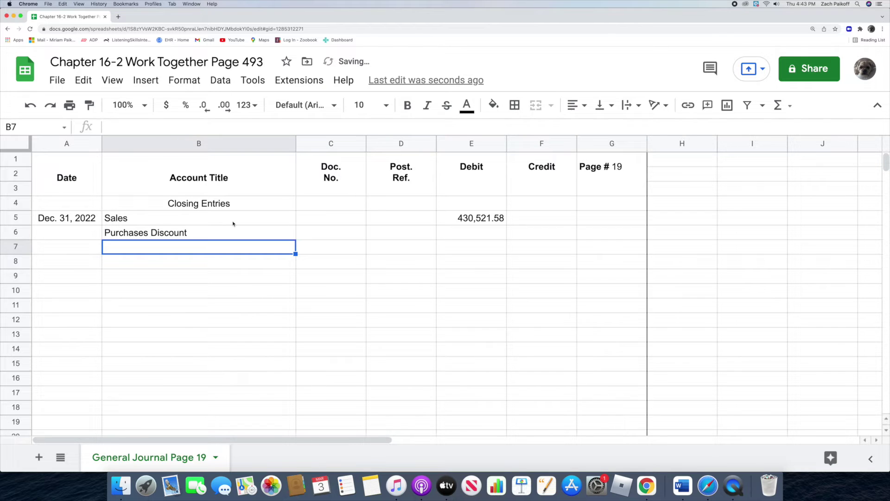
click(471, 230)
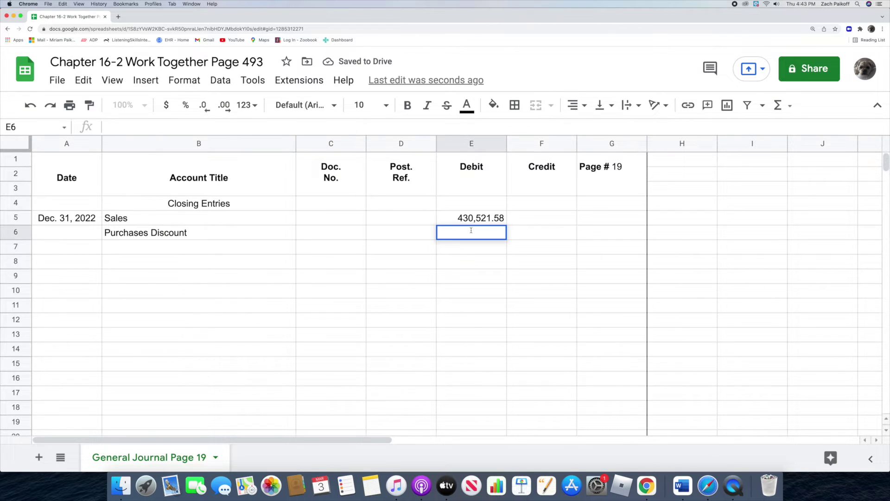
text(345.25)
key(Return)
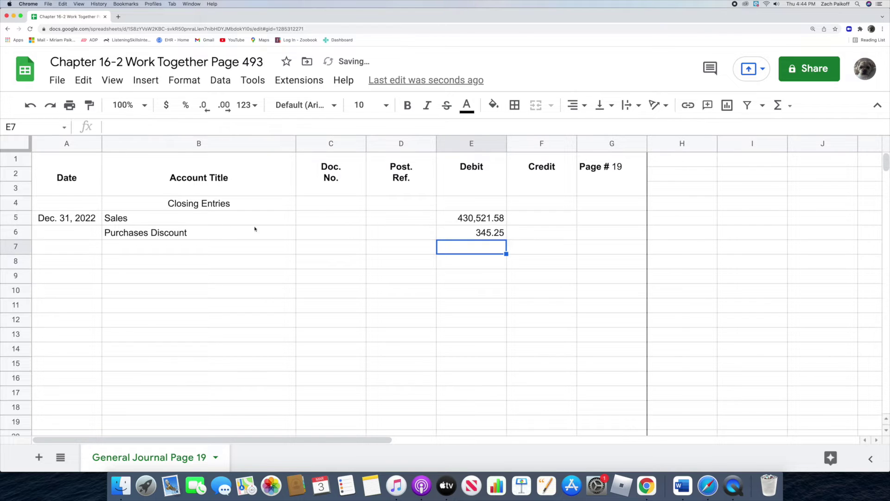
Record Purchases Returns and Allowances in row 7 with a debit of 5548.74
click(176, 248)
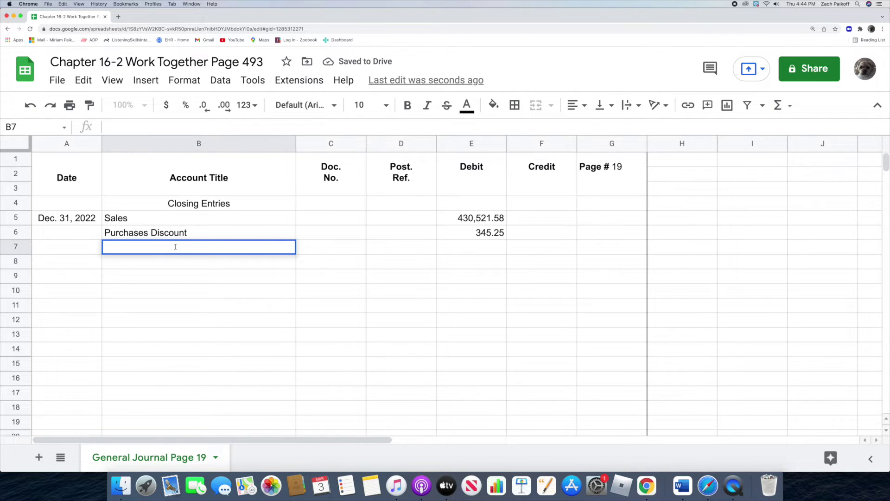
text(Purchas)
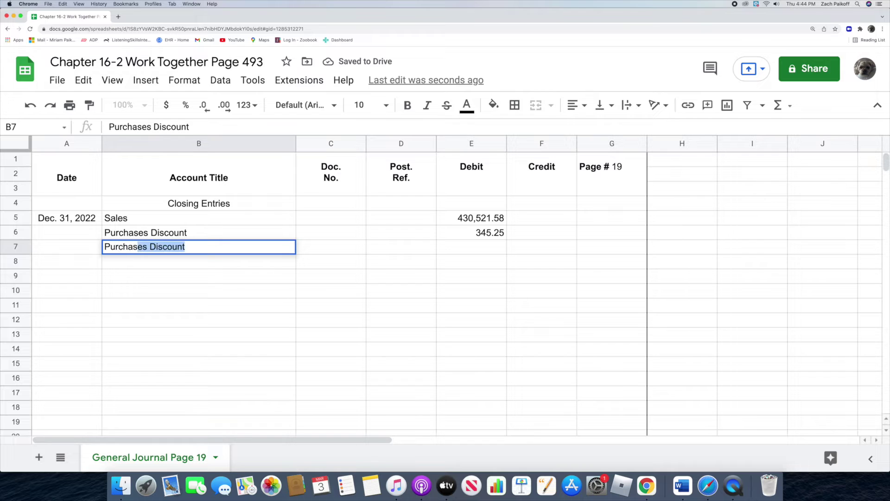
text(es Retu)
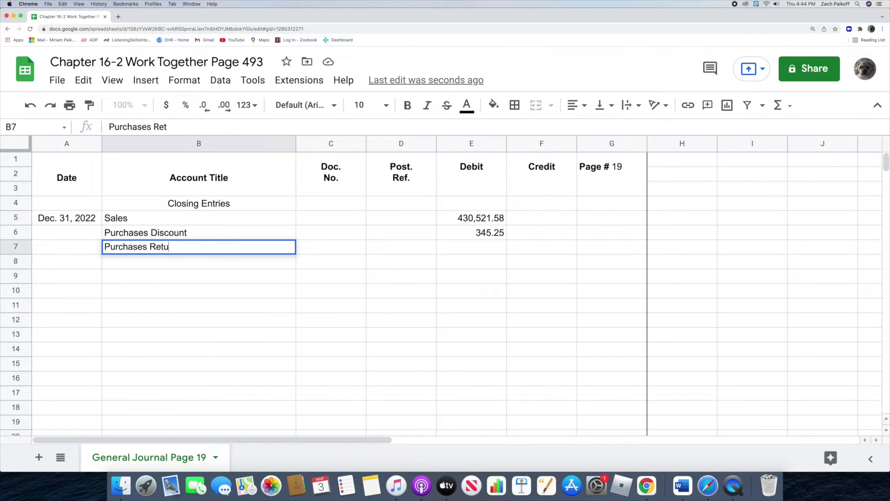
text(rns and Allowances)
key(Return)
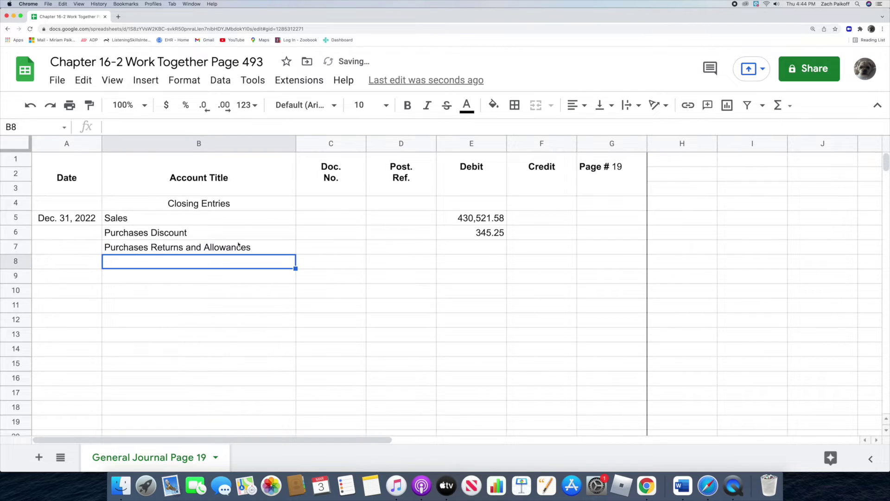
click(472, 251)
text(5548.74)
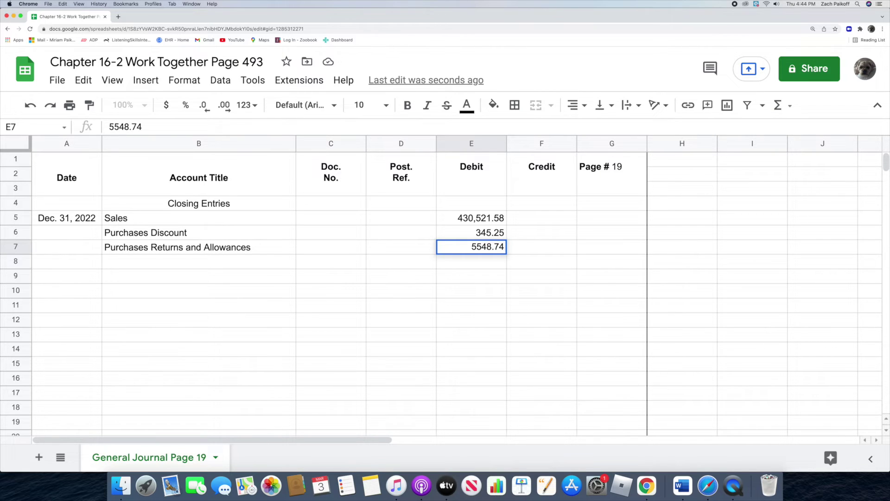
key(Return)
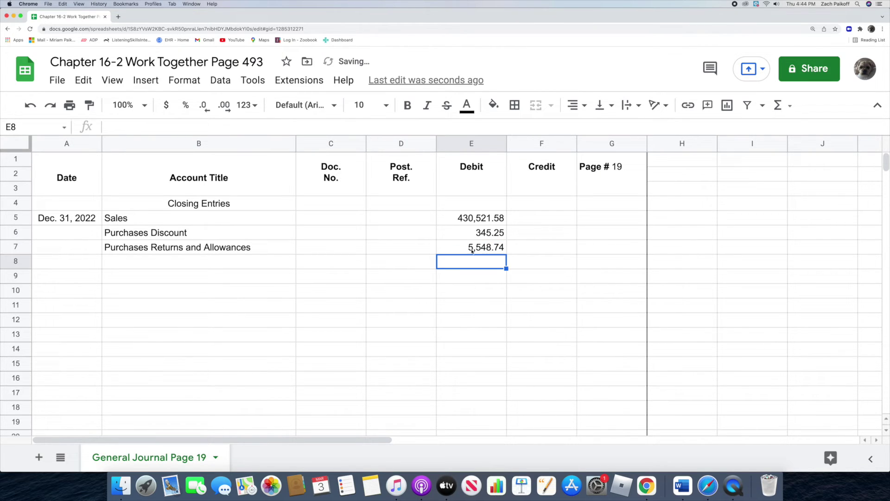
Enter Income Summary as the account title in row 8
click(223, 263)
text(Income)
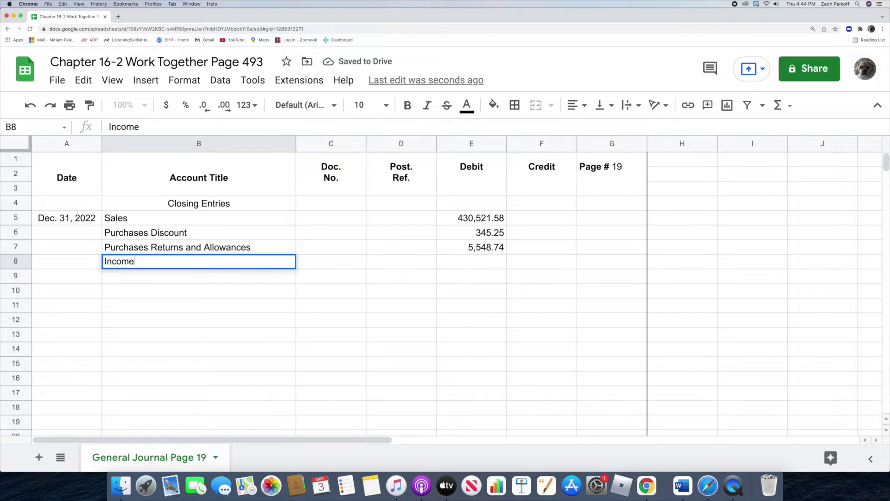
text( Summary)
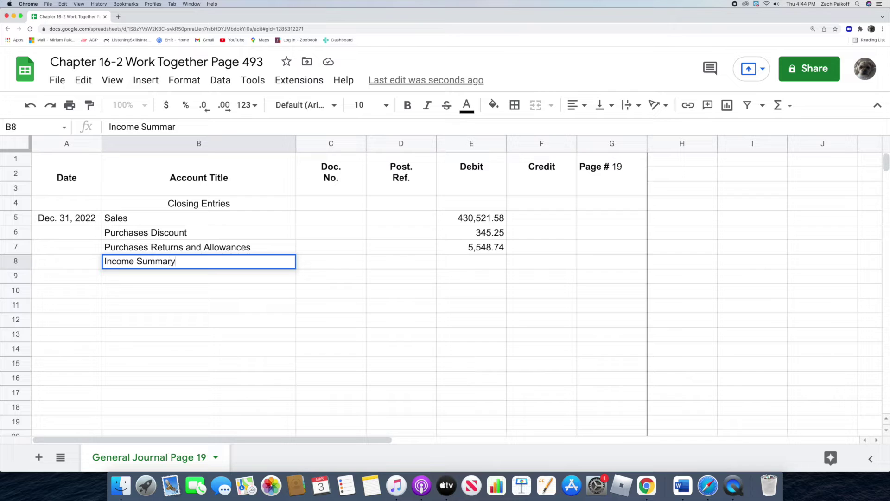
key(Return)
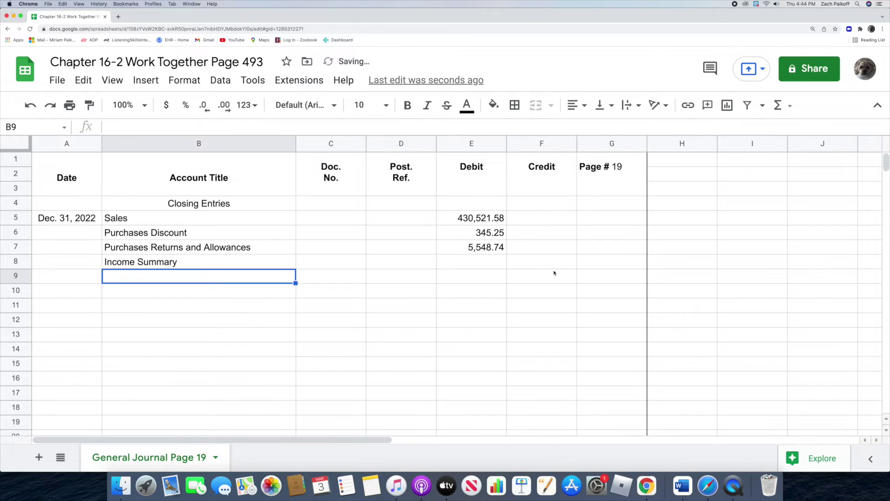
Calculate the Income Summary credit in F8 with a SUM formula over the debits in E5:E7
click(541, 267)
text(=)
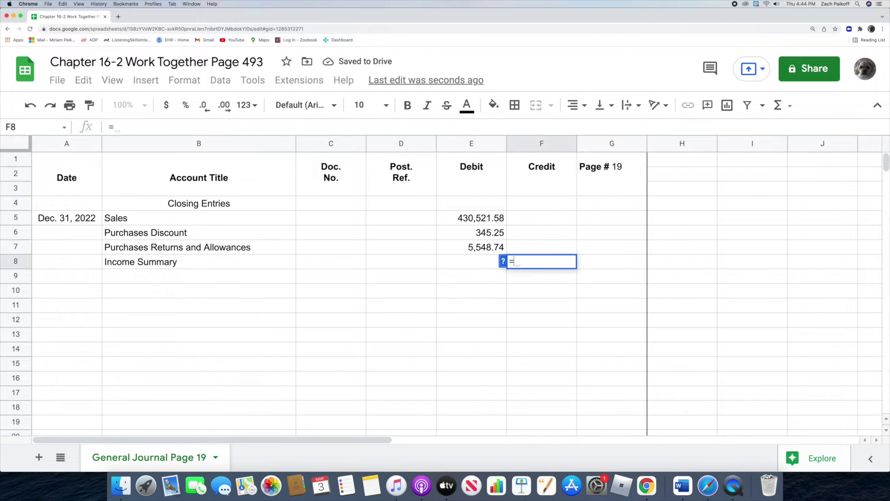
text(sum)
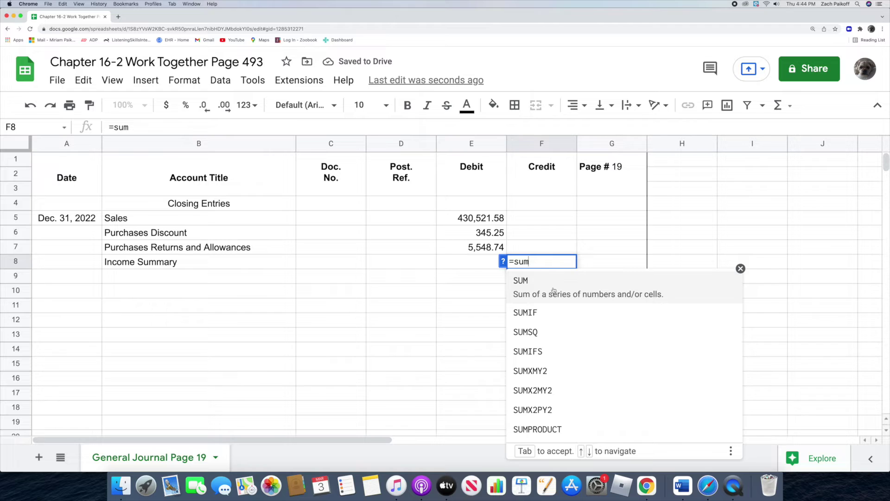
key(Tab)
click(451, 220)
drag(451, 220, 450, 250)
key(Return)
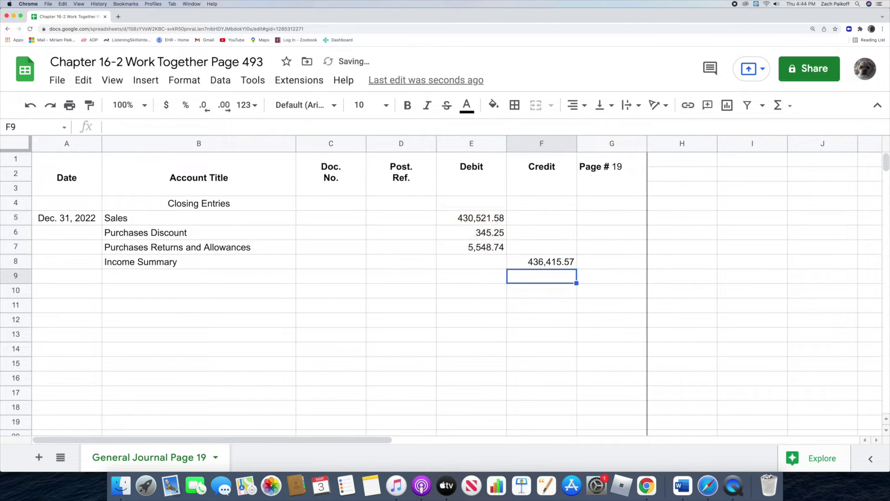
Start the second closing entry in row 9 with the date 31 and the account title Income Summary
click(64, 277)
text(31)
key(Return)
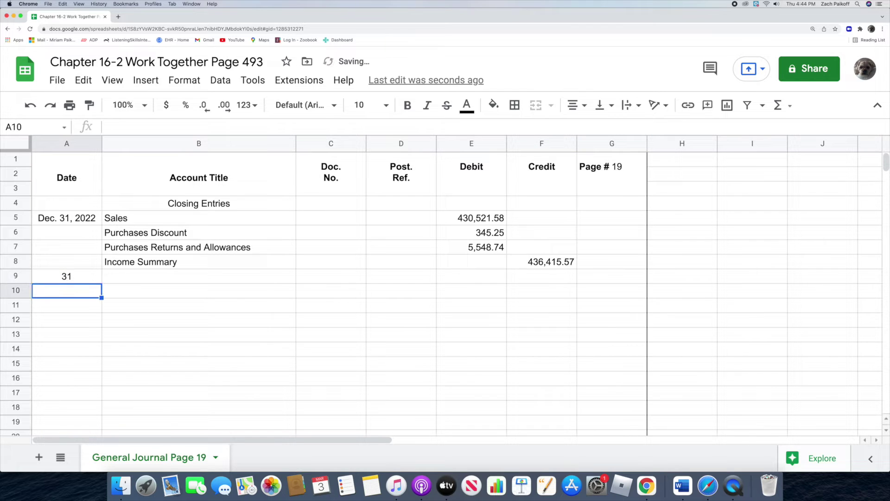
click(148, 279)
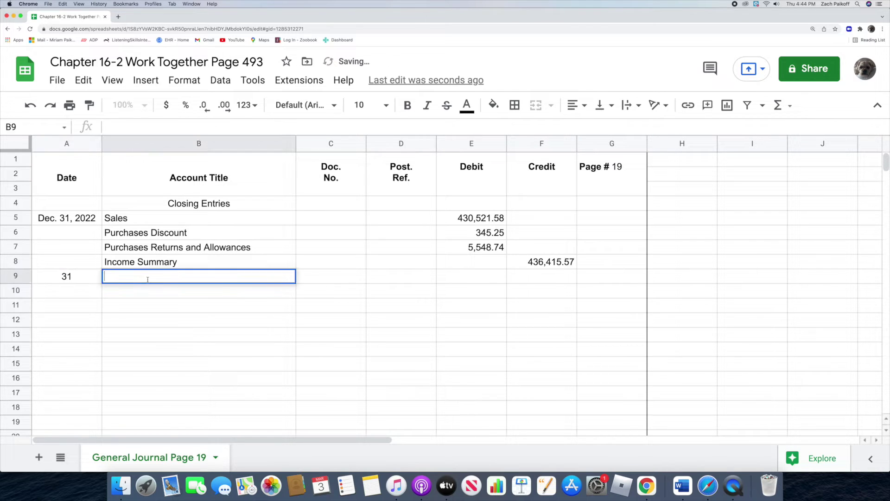
text(Income)
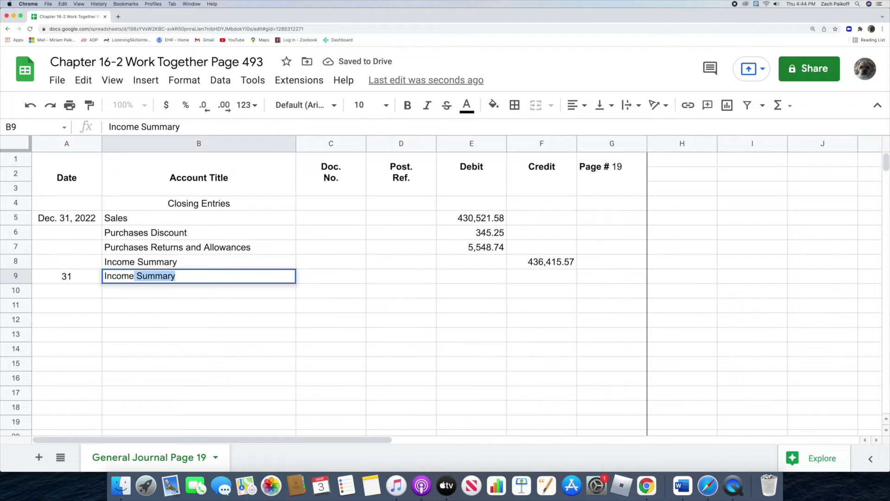
key(Return)
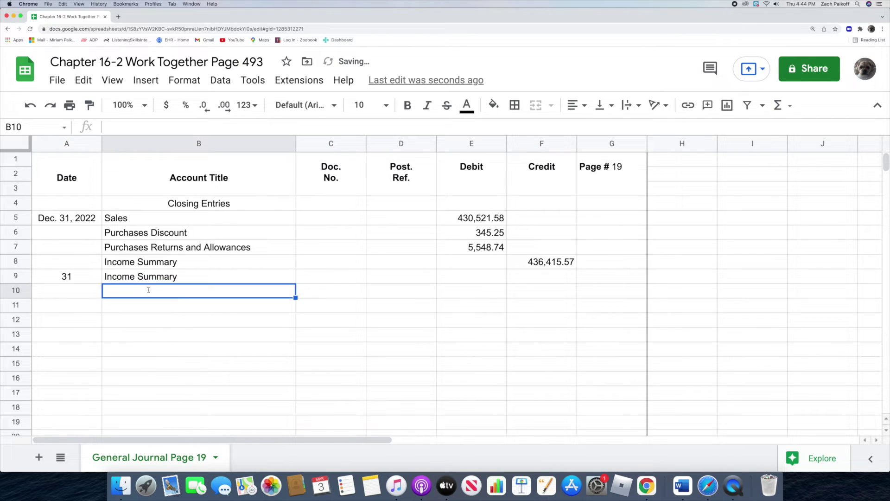
Record Sales Discount in row 10 with a credit of 215
text(Sales Discount)
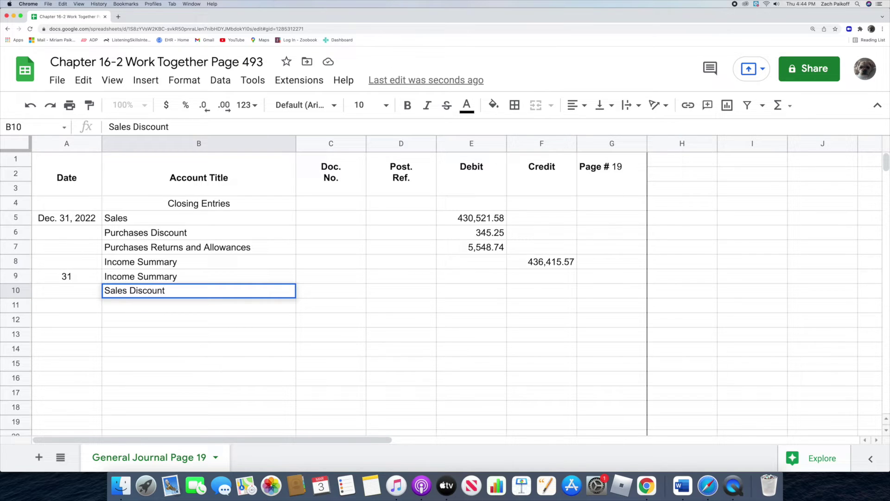
key(Return)
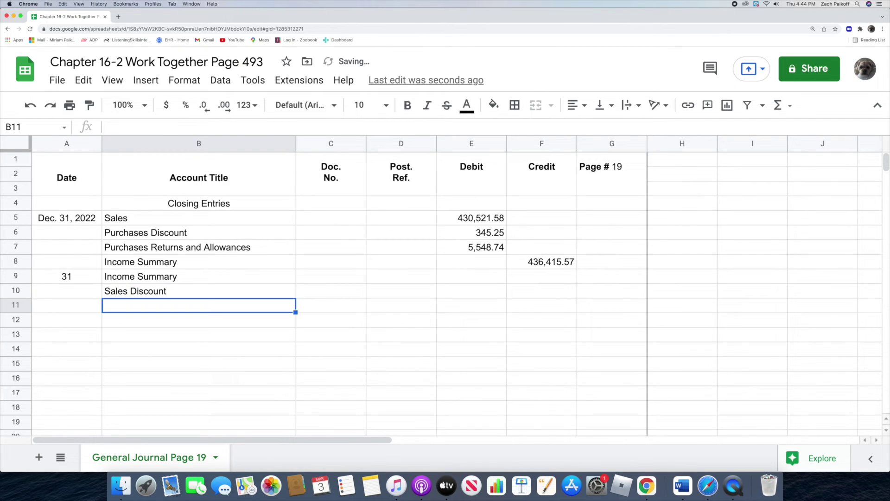
click(538, 292)
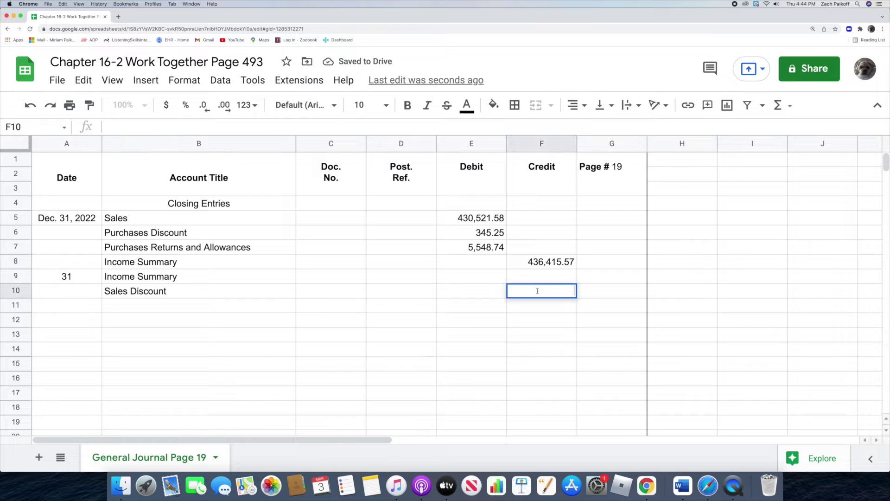
text(215)
key(Return)
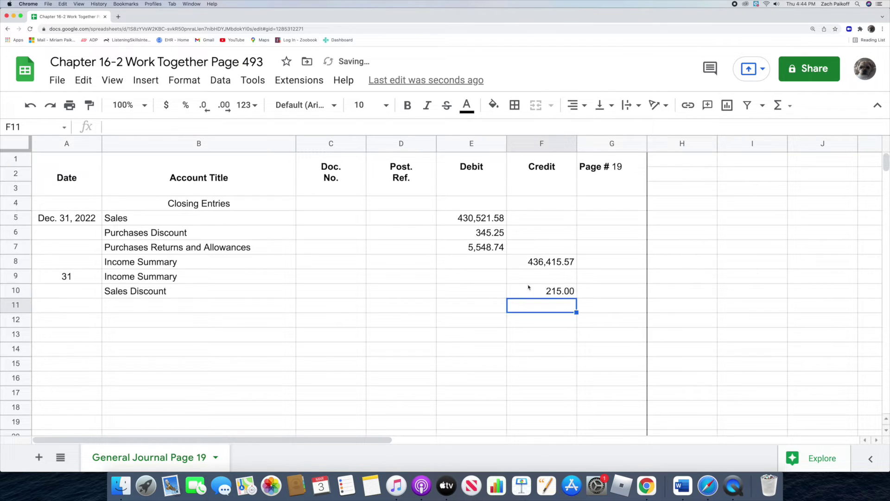
Record Sales Returns and Allowances in row 11 with a credit of 4,153.28
click(176, 310)
text(Sales Returns and All)
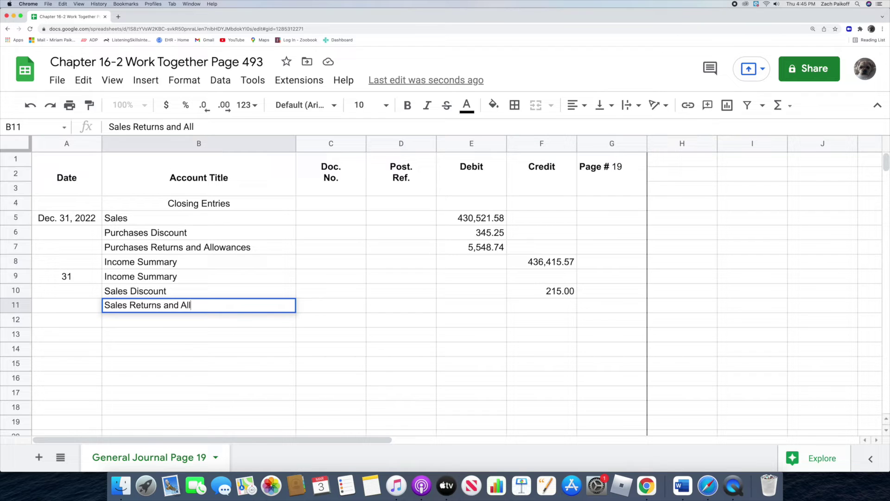
text(owances)
key(Return)
double_click(541, 304)
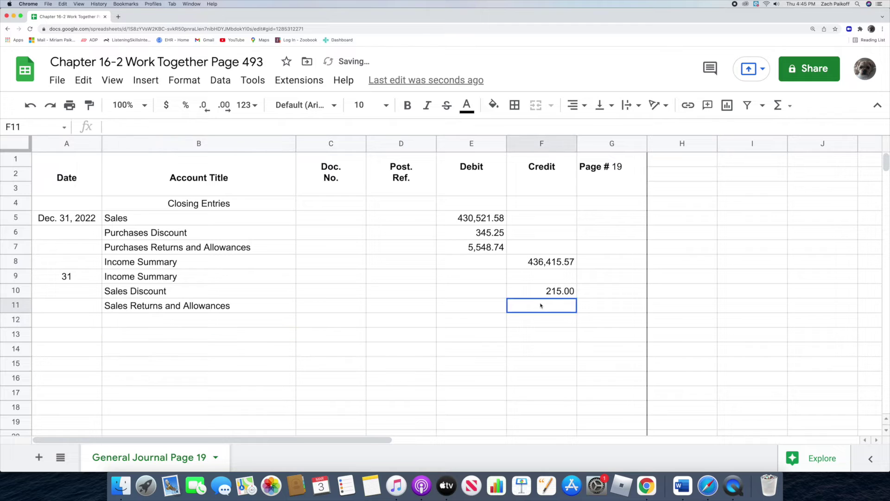
text(4,15)
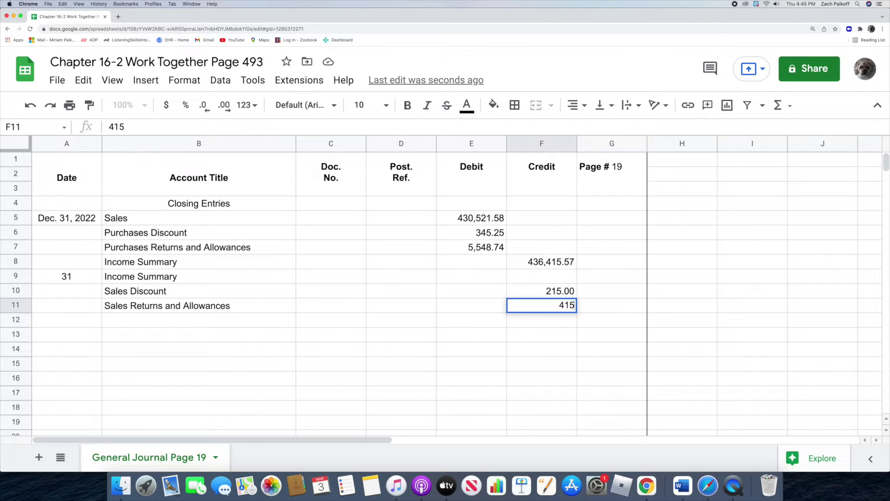
text(3.28)
key(Return)
Record Purchases in row 12 with a credit of 174,481.20
click(151, 320)
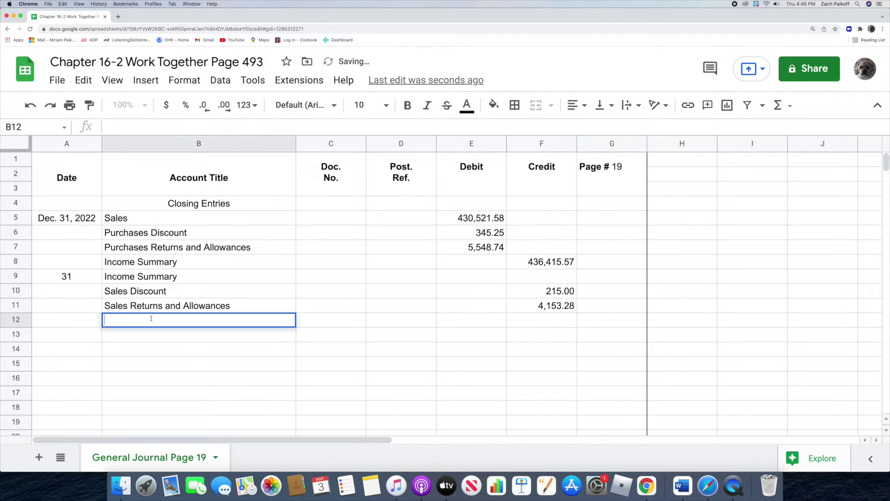
text(Purchases)
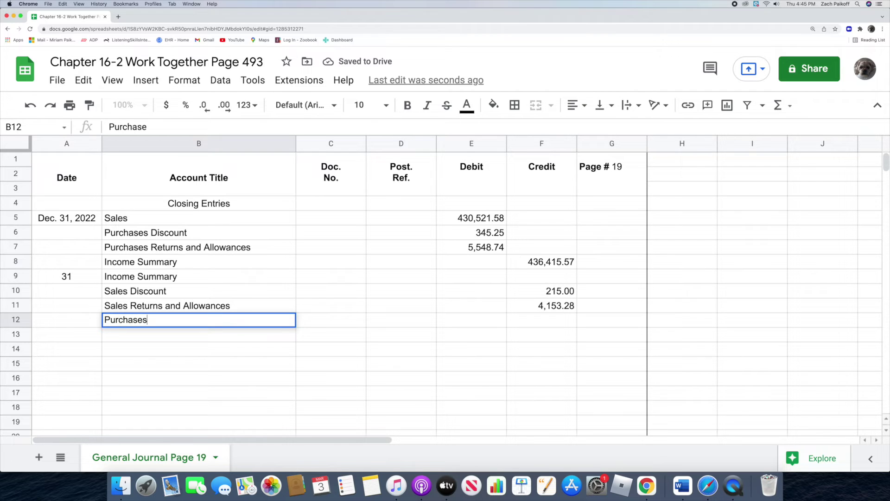
key(Return)
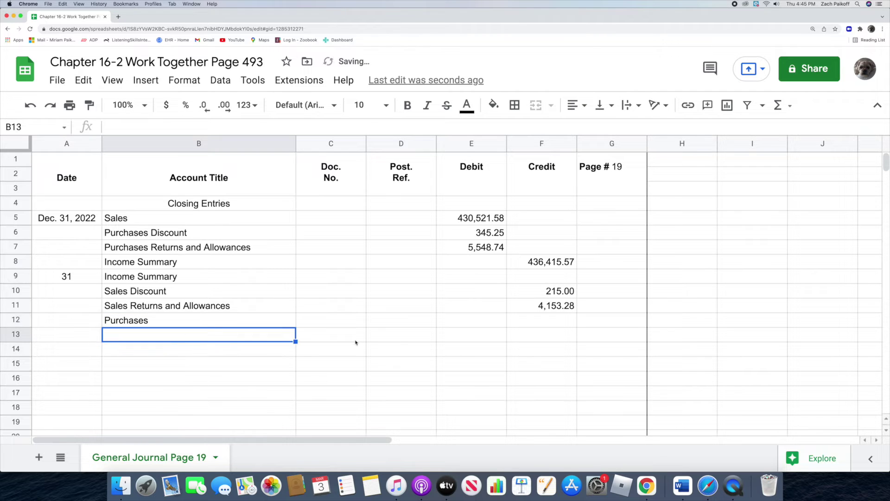
click(531, 322)
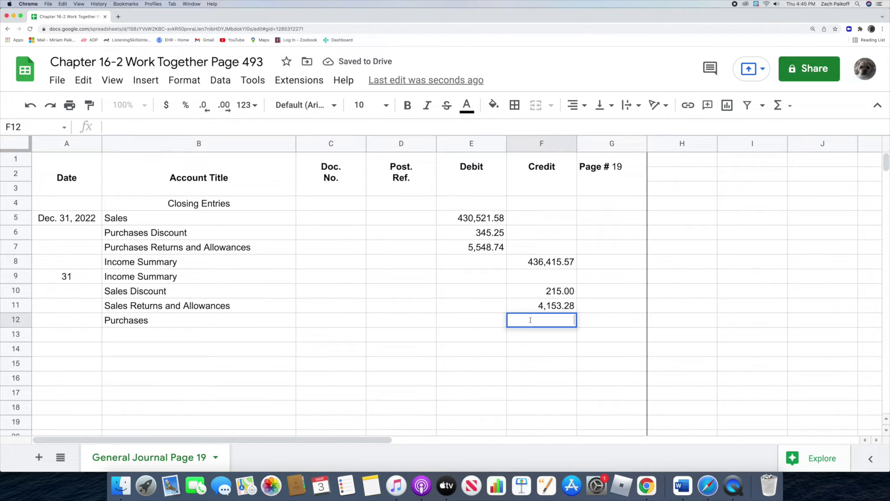
text(174481.20)
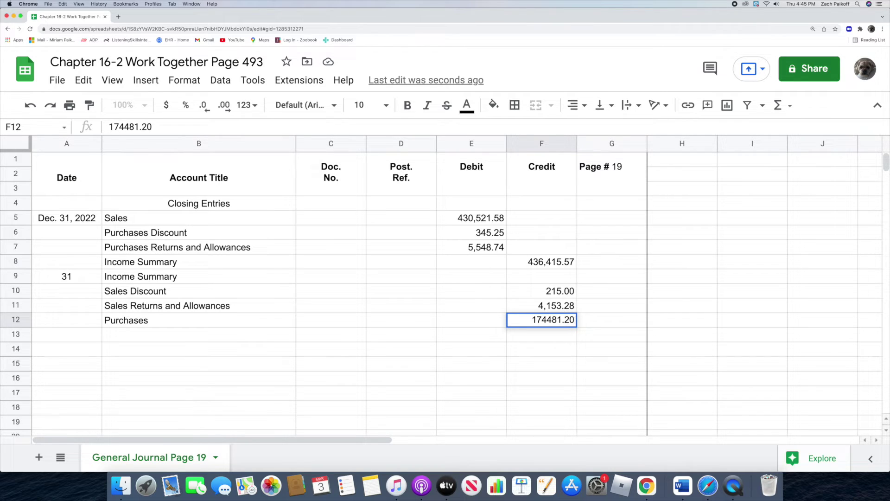
key(Return)
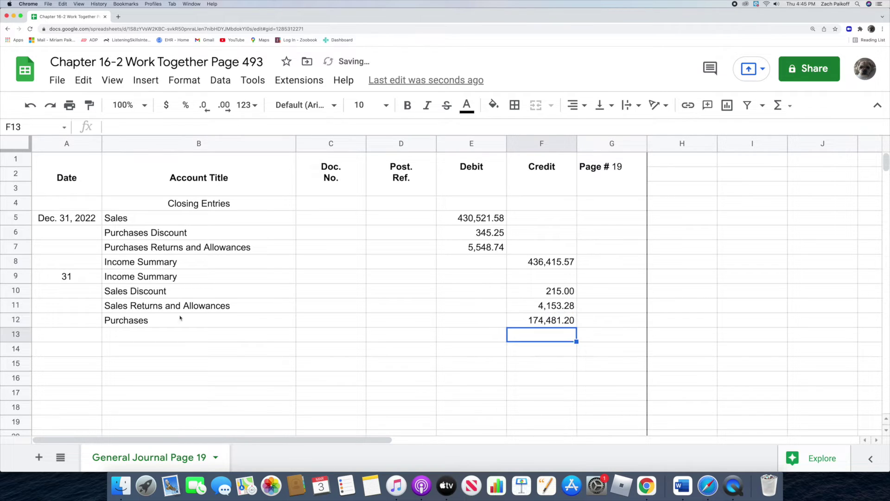
Record Advertising Expense in row 13 with a credit of 6,000
double_click(158, 337)
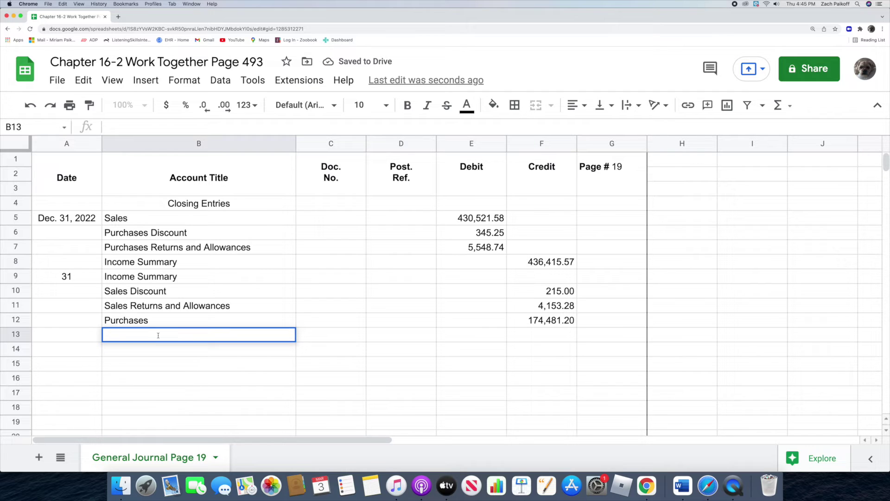
text(Advertising Expense)
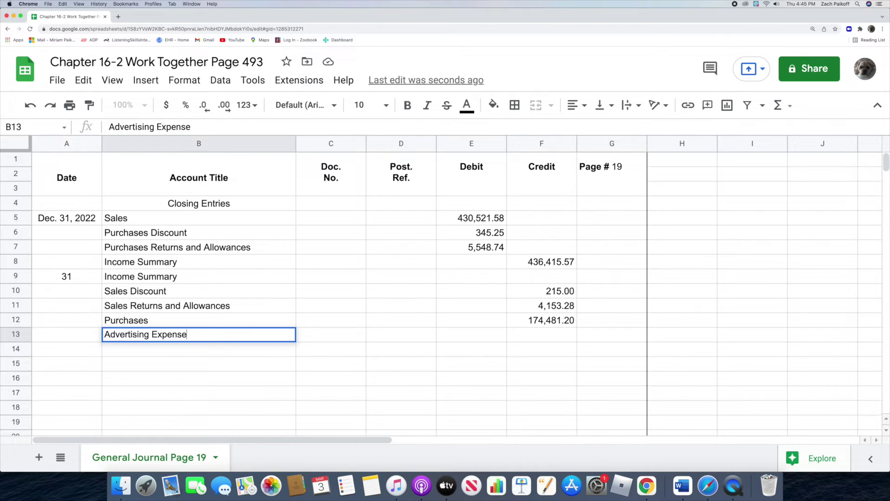
key(Return)
click(547, 338)
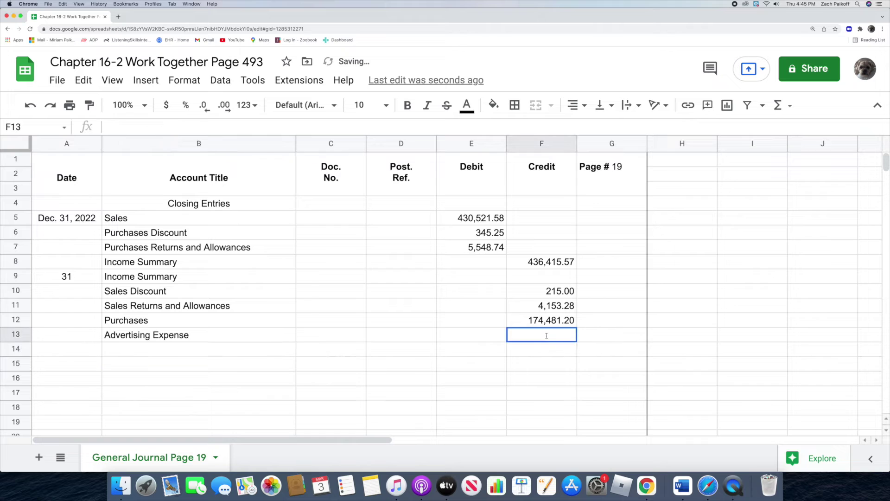
text(6,000)
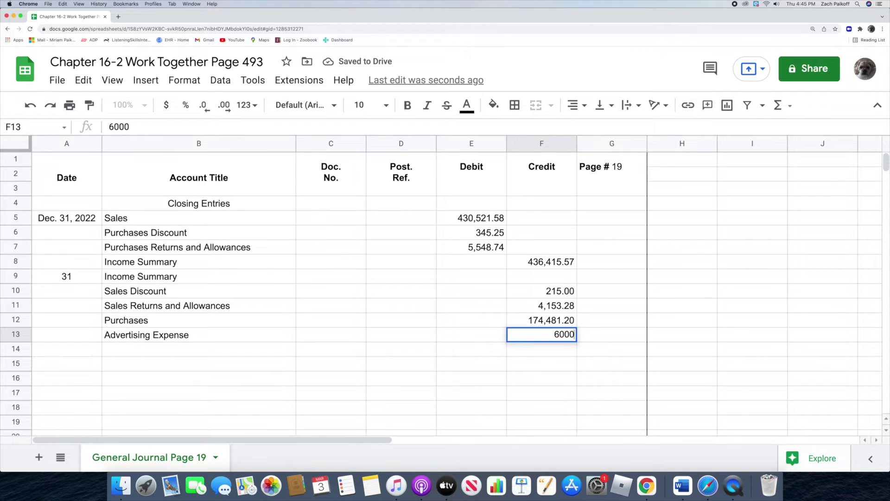
key(Return)
Record Cash Short and Over in row 14 with a credit of 4.84
double_click(200, 351)
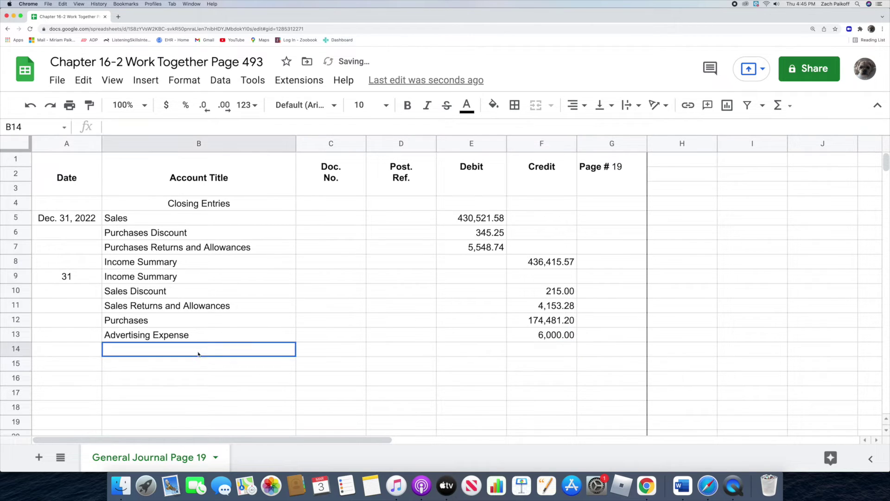
text(Cash Short and Over)
key(Return)
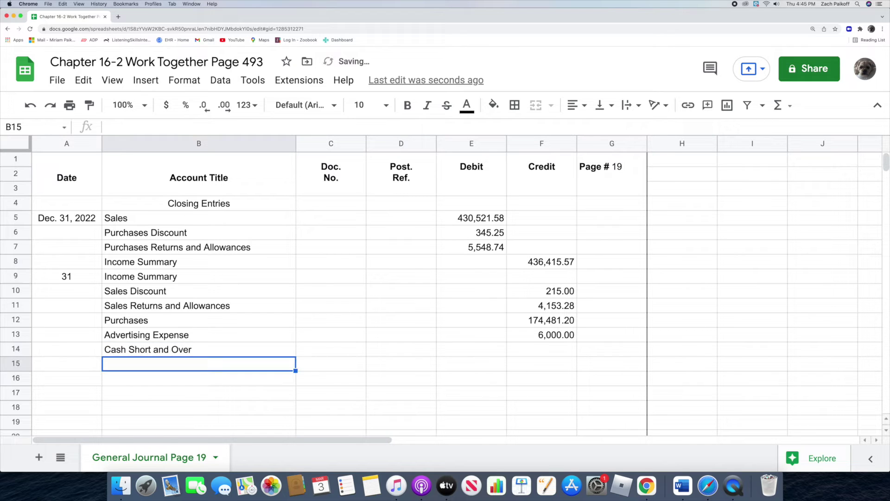
click(536, 350)
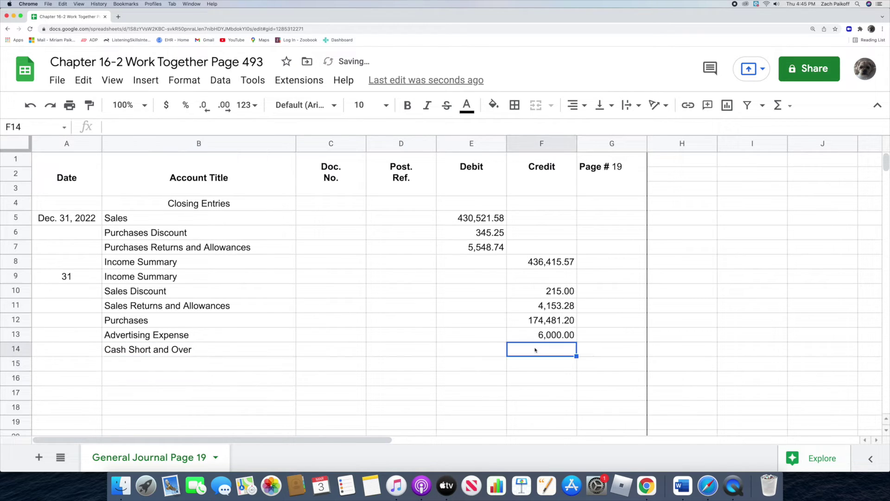
text(4.84)
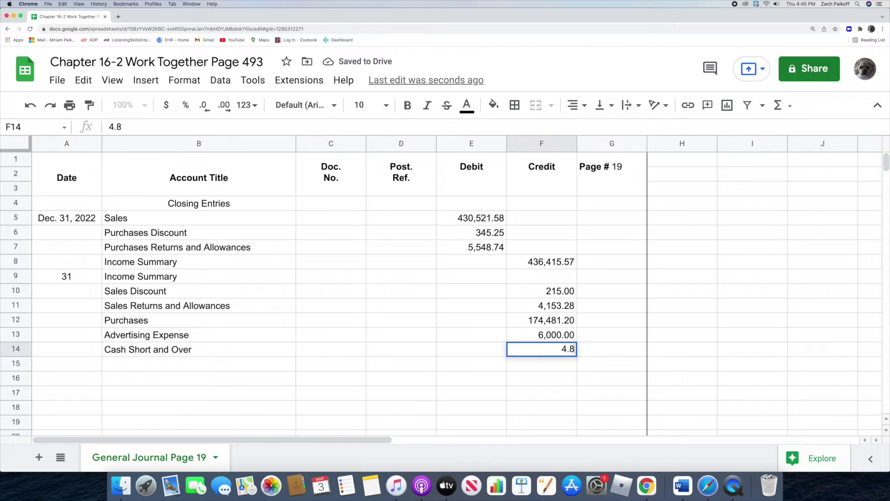
key(Return)
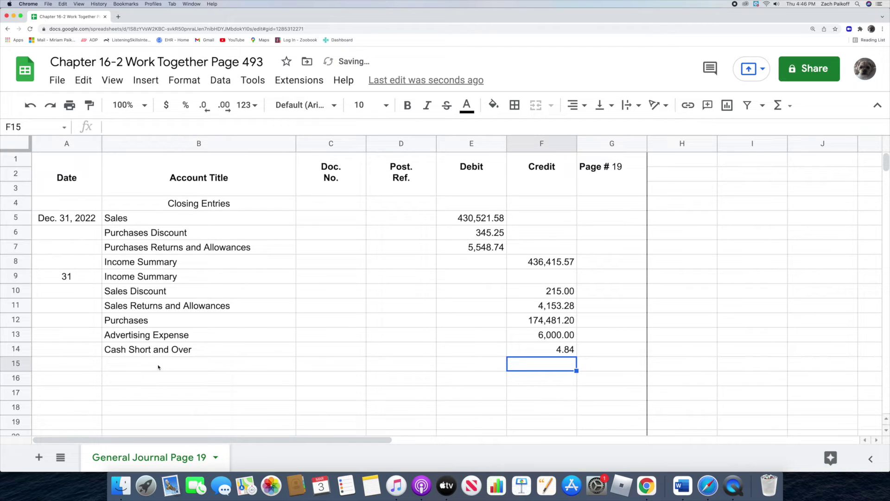
Record Credit Card Fee Expense in row 15 with a credit of 5,148.25
click(158, 367)
text(Credit C)
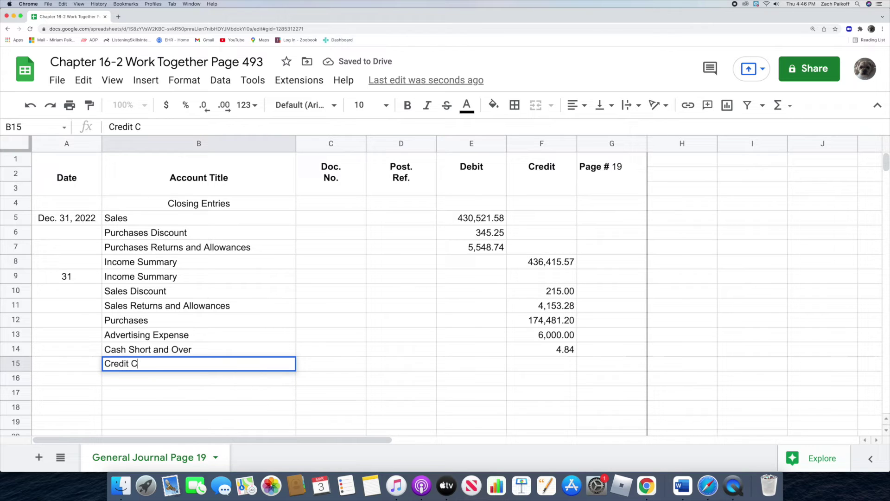
text(ard Fee )
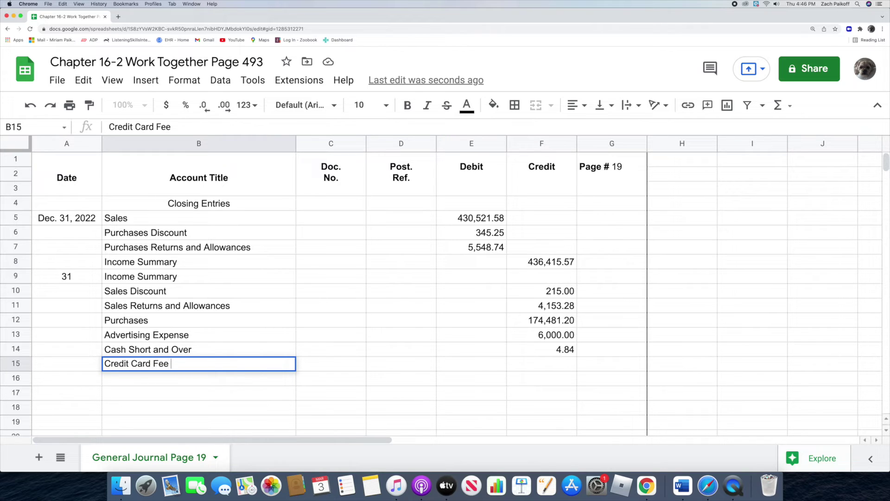
text(Expense)
key(Return)
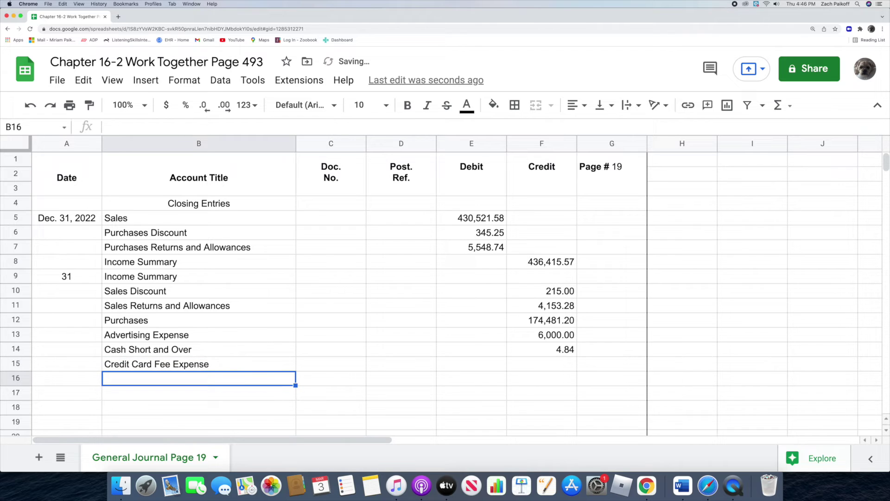
double_click(538, 366)
text(5,148)
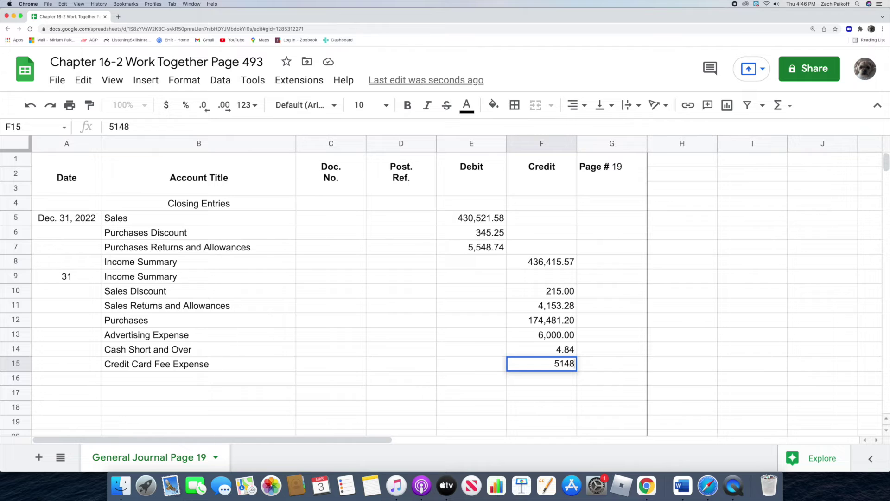
text(.25)
key(Return)
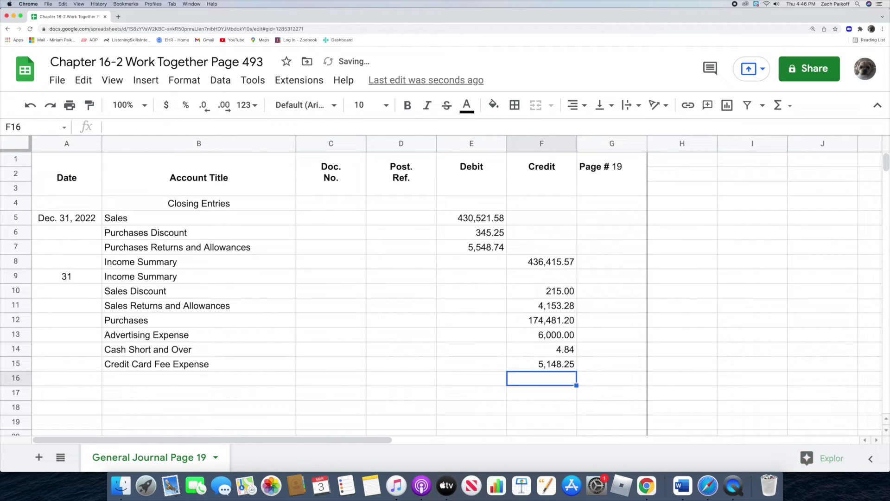
Record Depreciation Expense-Office Equipment in row 16 with a credit of 3,410
click(161, 383)
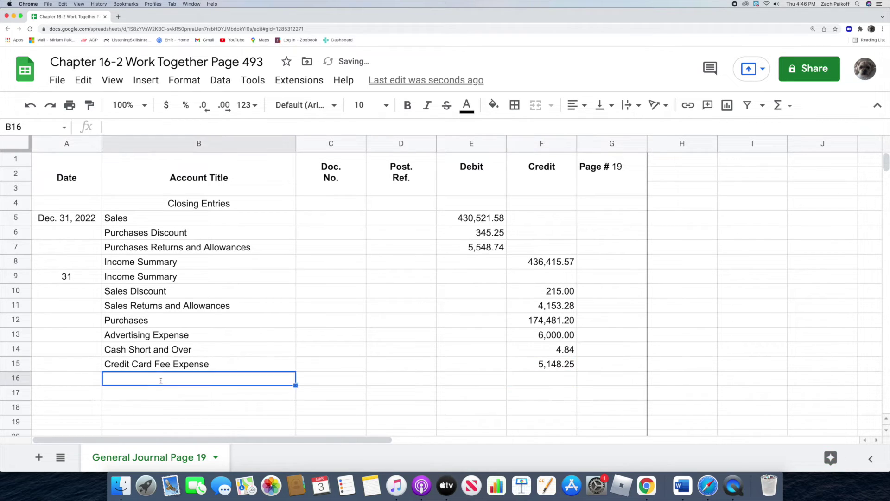
text(De)
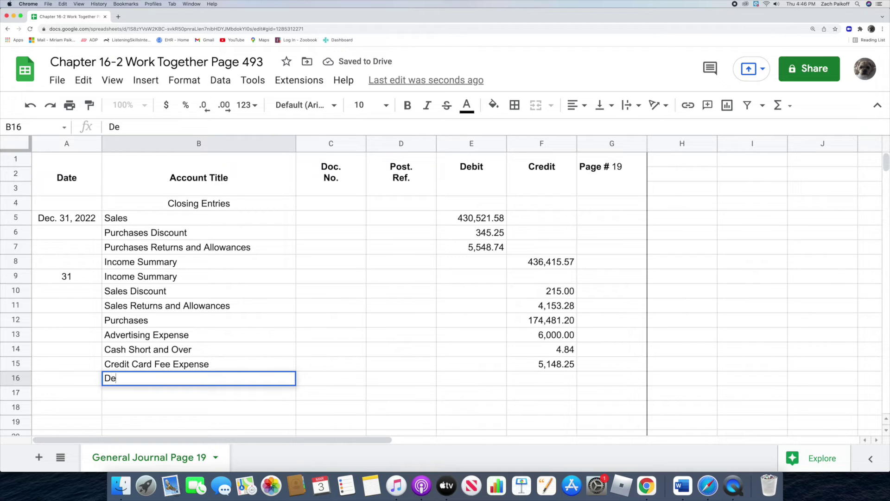
text(preciatio)
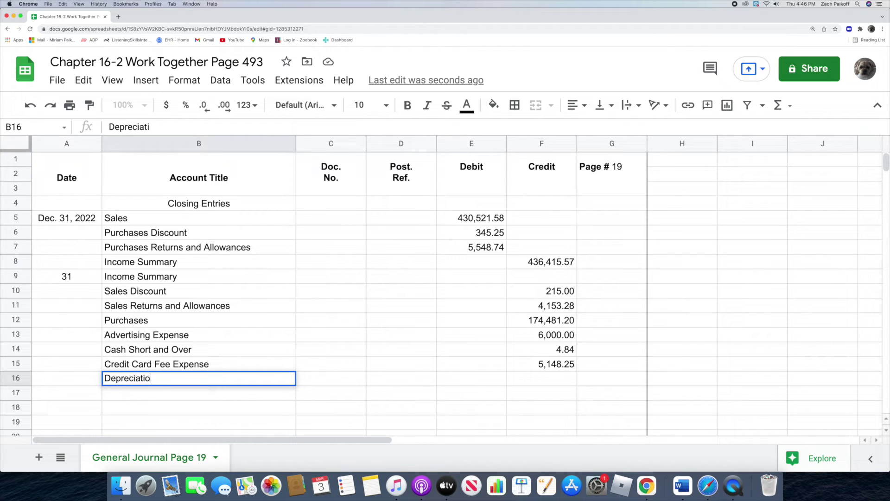
text(n Expense-O)
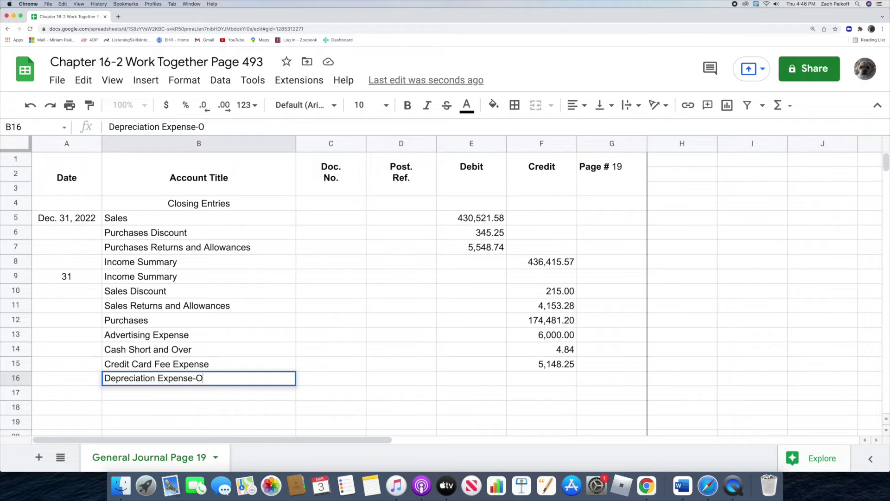
text(ffice Equipmen)
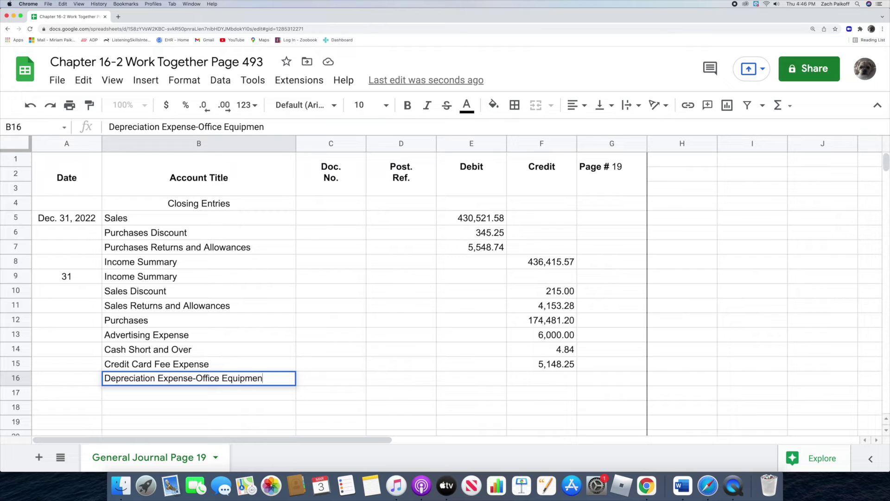
key(Return)
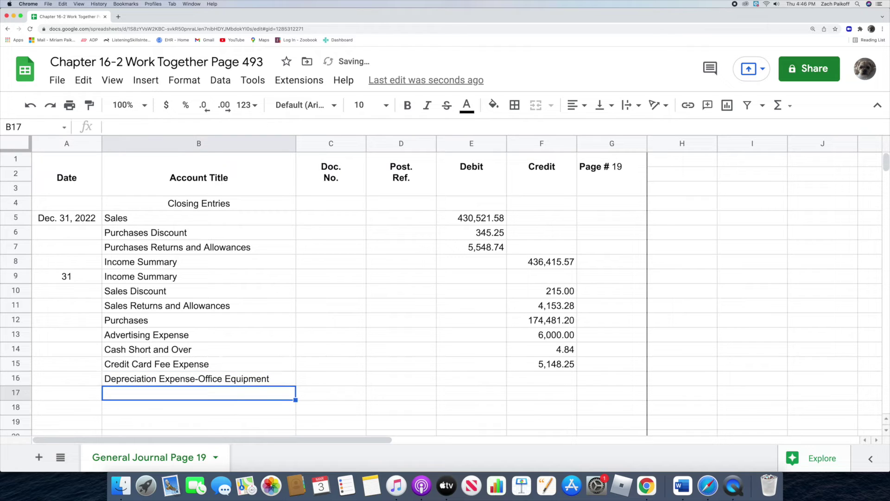
double_click(533, 379)
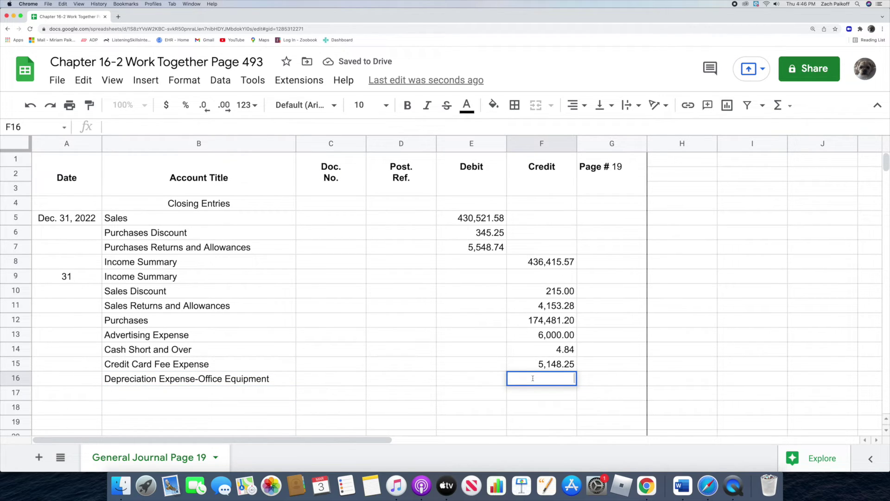
text(3410)
key(Return)
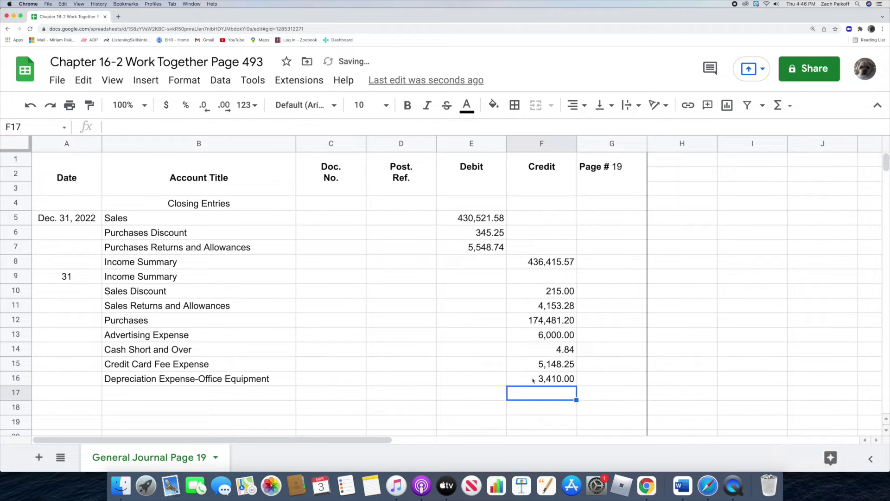
Record Depreciation Expense-Store Equipment in row 17 with a credit of 6,420
click(193, 394)
text(D)
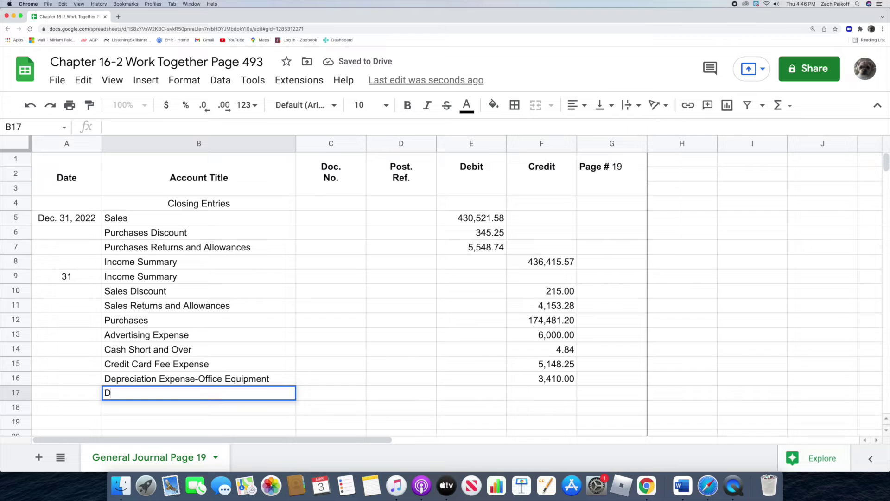
text(epreciati)
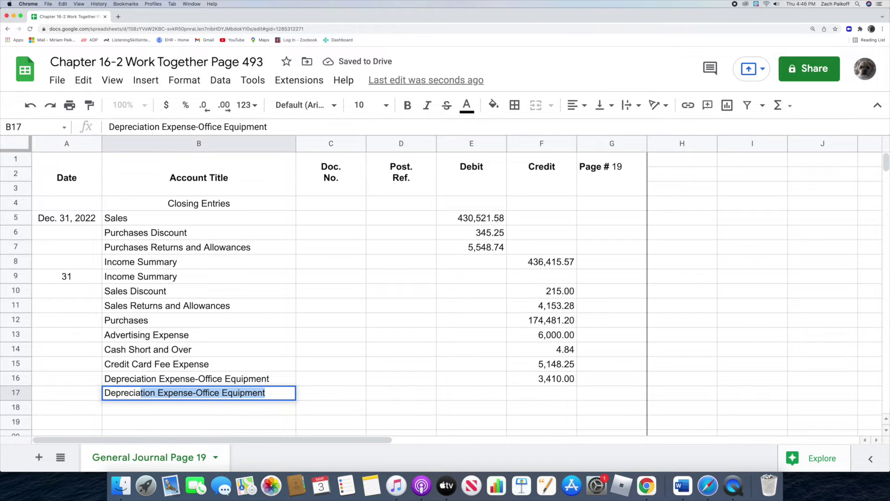
text(on Expense-)
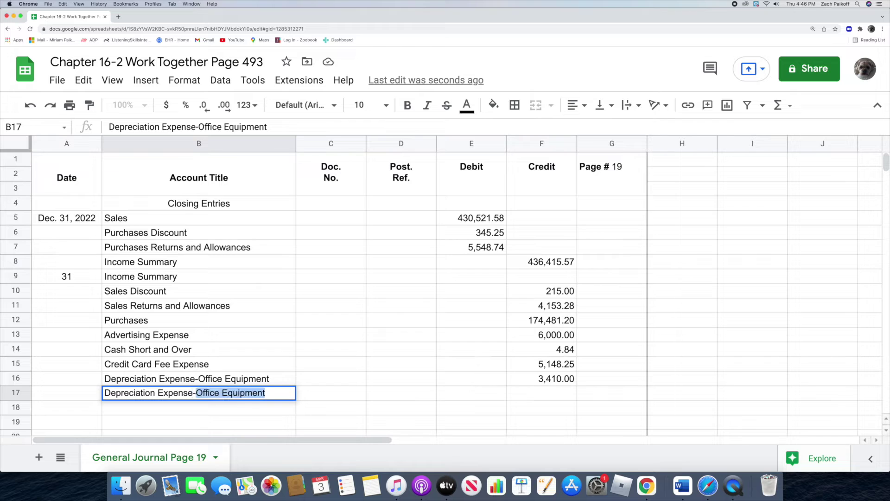
text(Store)
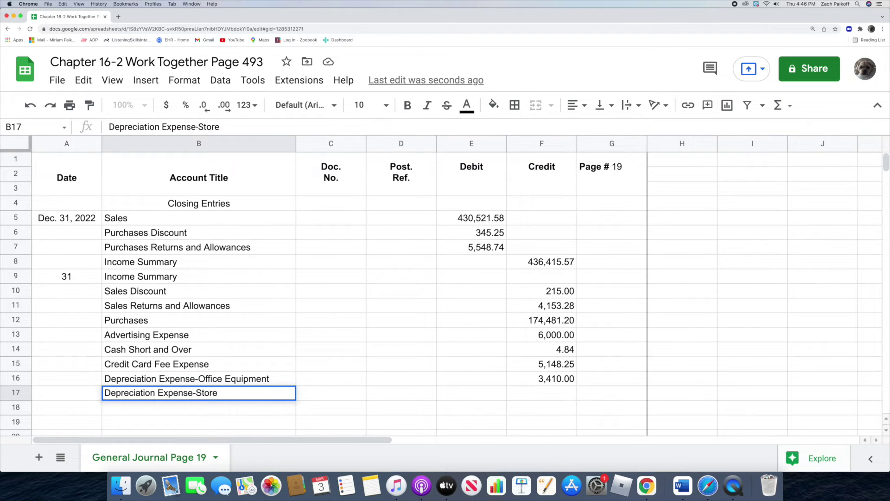
text(Equipment)
key(Return)
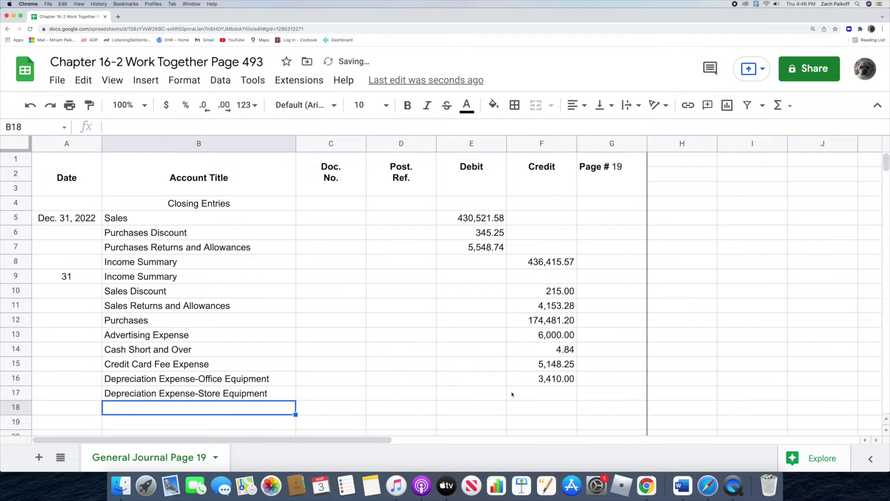
click(529, 397)
text(6)
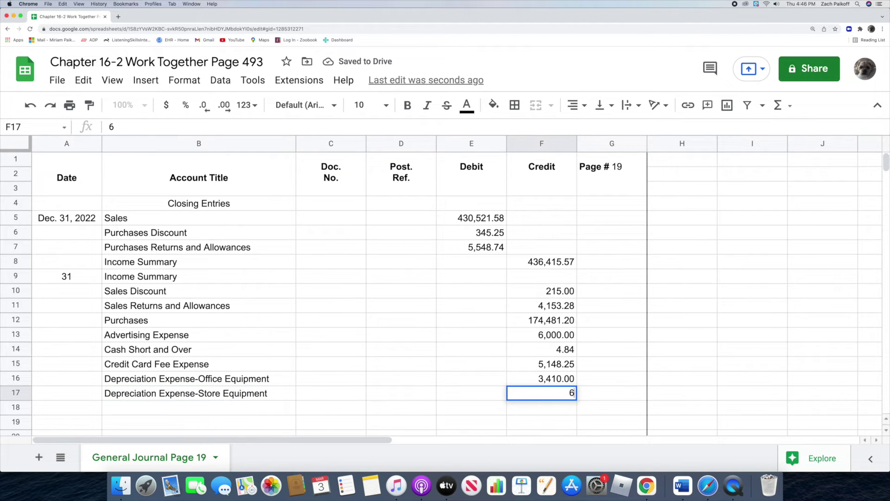
text(,420)
key(Return)
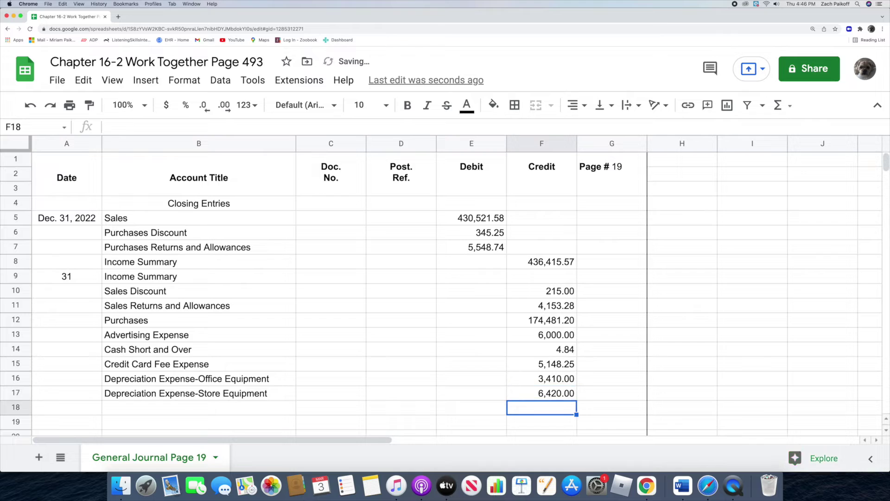
Record Insurance Expense in row 18 with a credit of 11,000
double_click(174, 411)
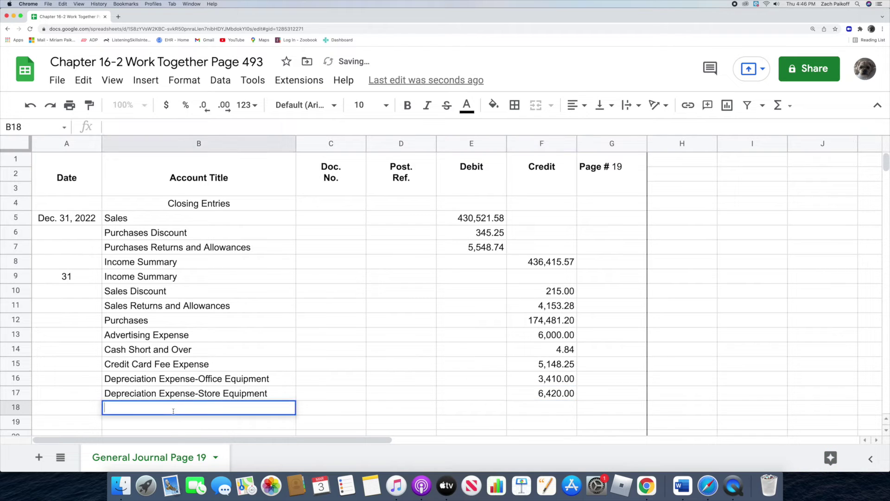
text(Ins)
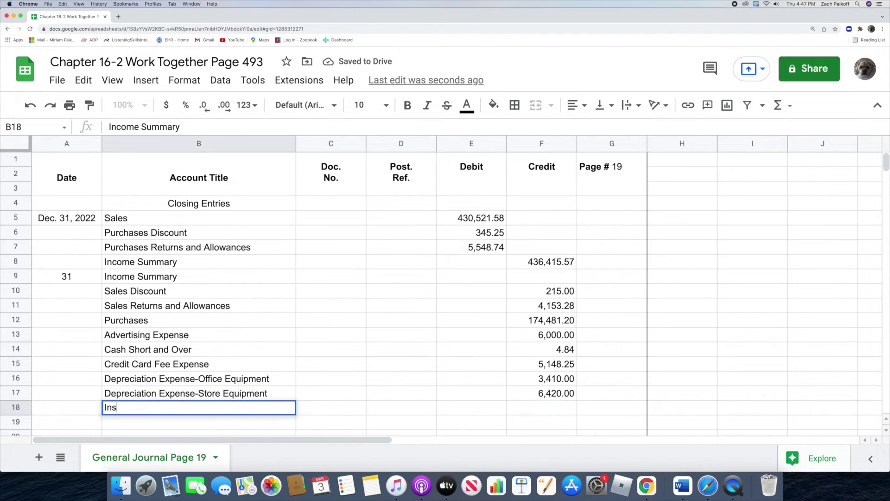
text(urance Expense)
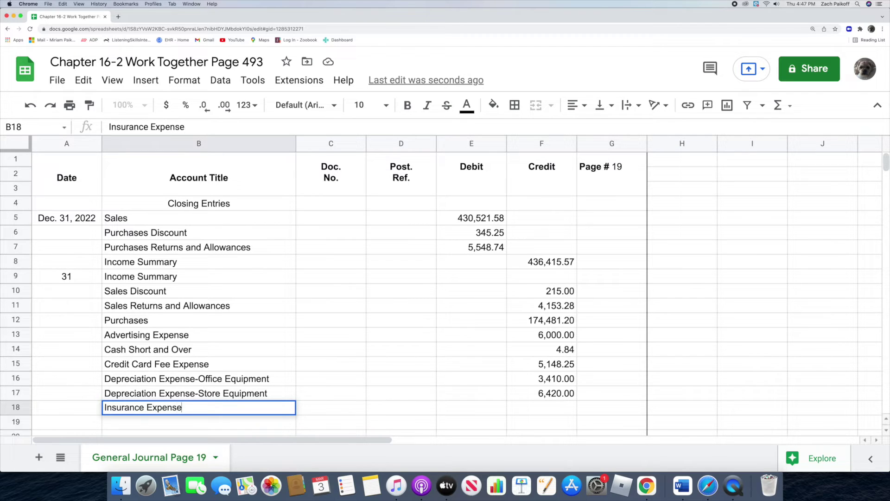
key(Return)
click(549, 412)
text(1)
text(1,000)
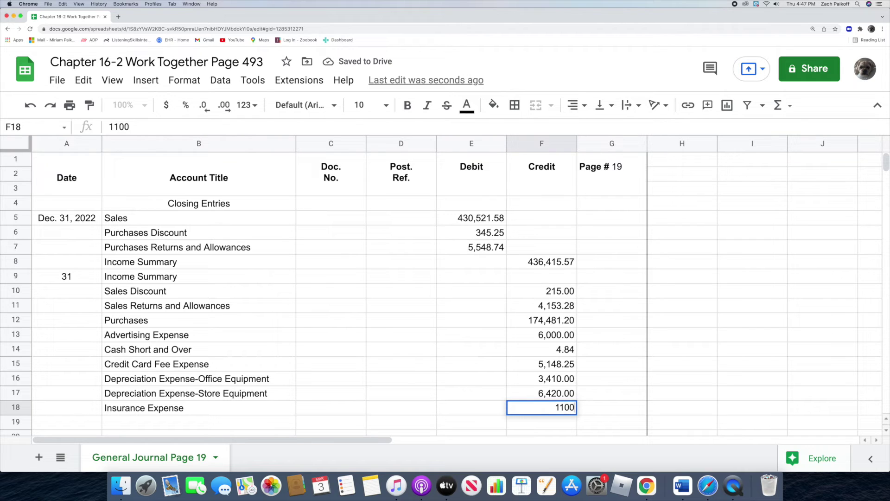
key(Return)
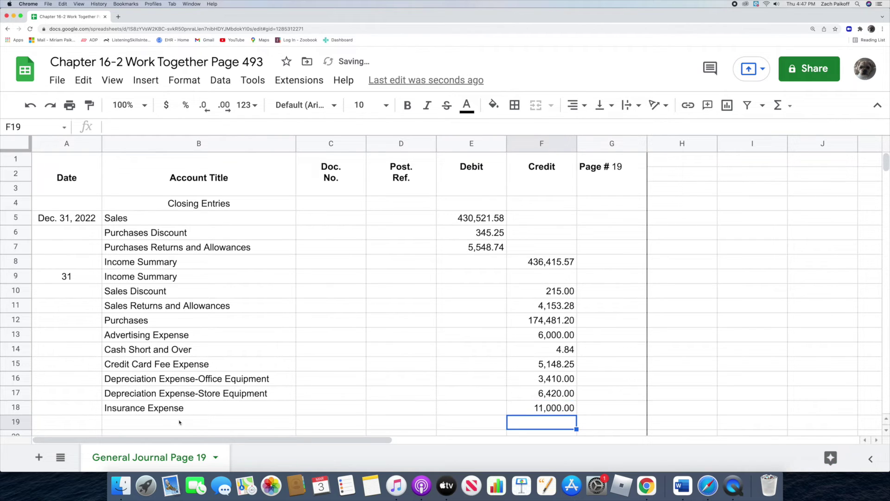
Record Miscellaneous Expense in row 19 with a credit of 4,150
click(174, 424)
text(M)
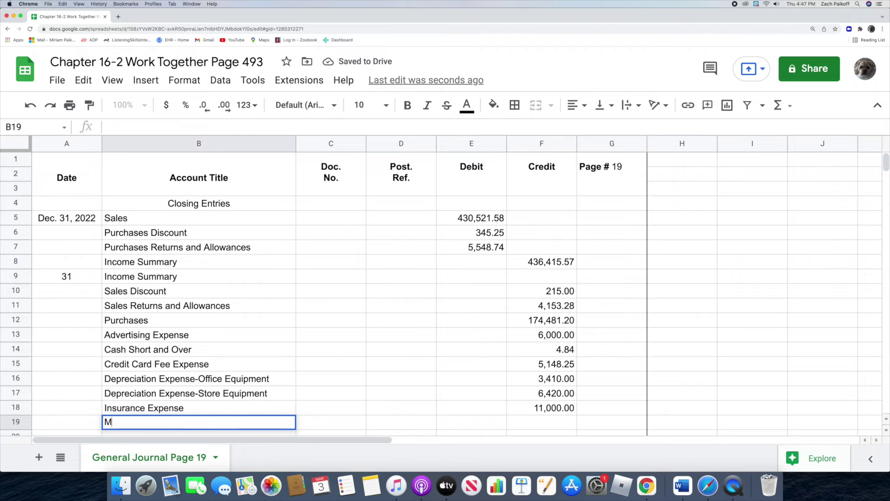
text(iscellan)
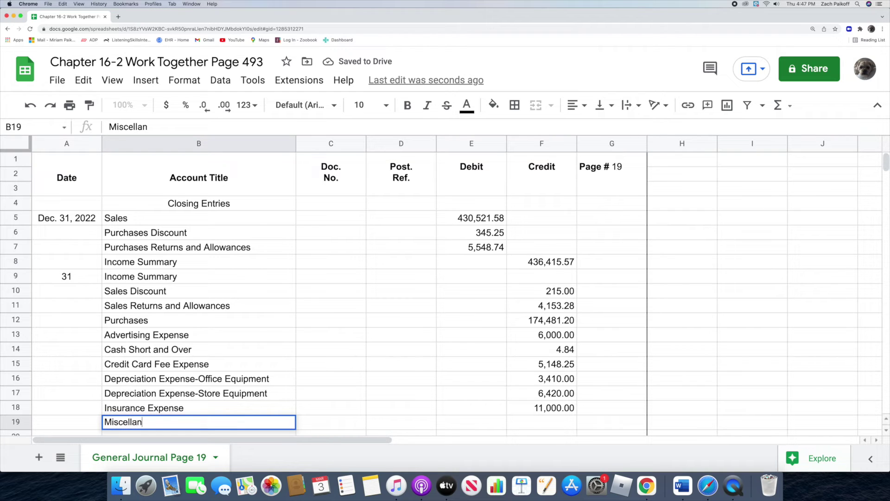
text(eous Expense)
key(Return)
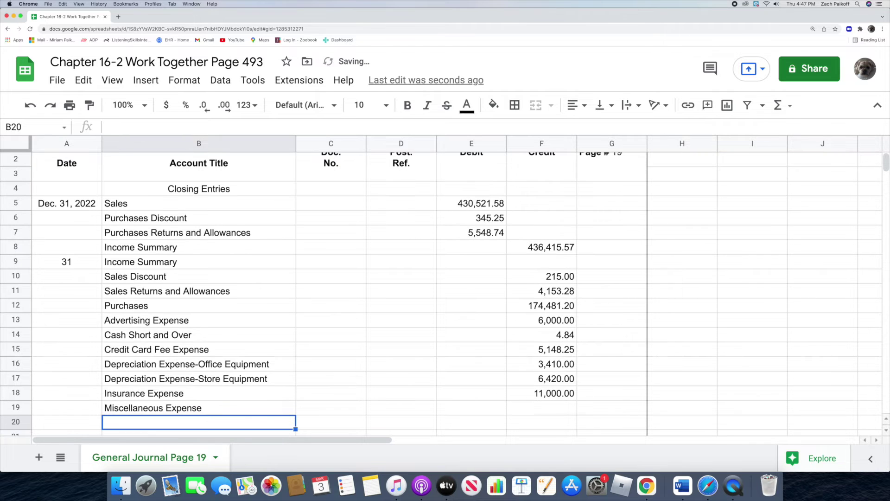
double_click(532, 408)
text(4150)
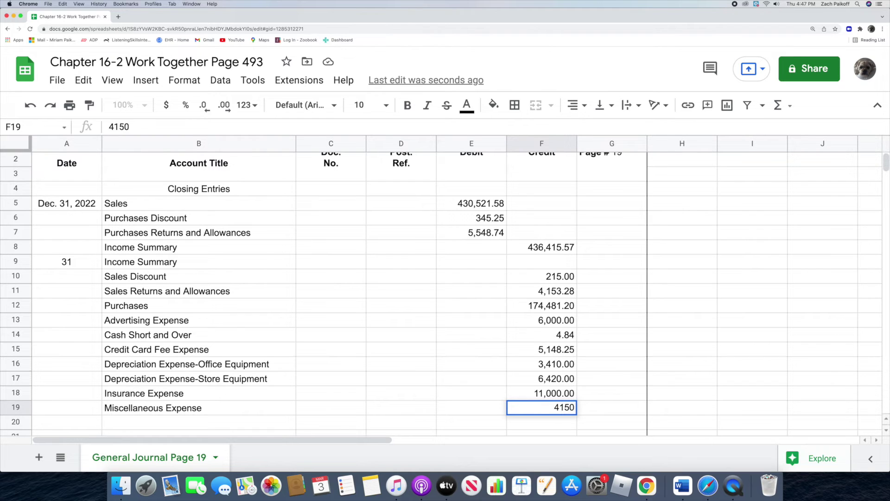
key(Return)
Record Payroll Taxes Expense in row 20 with a credit of 8,745.25
click(186, 423)
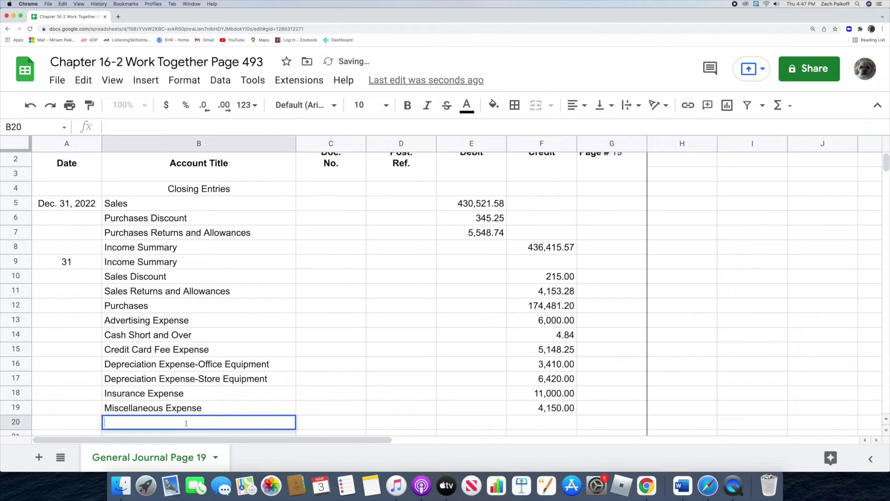
text(Payroll Taxes Expense)
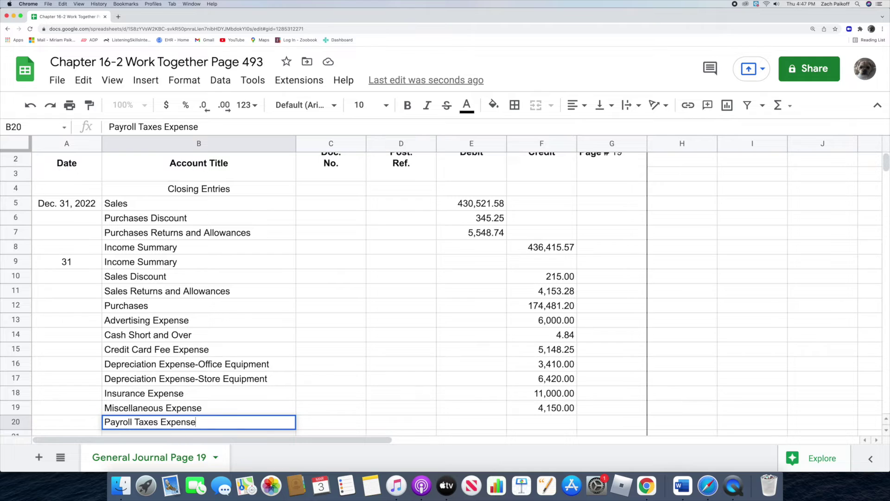
key(Return)
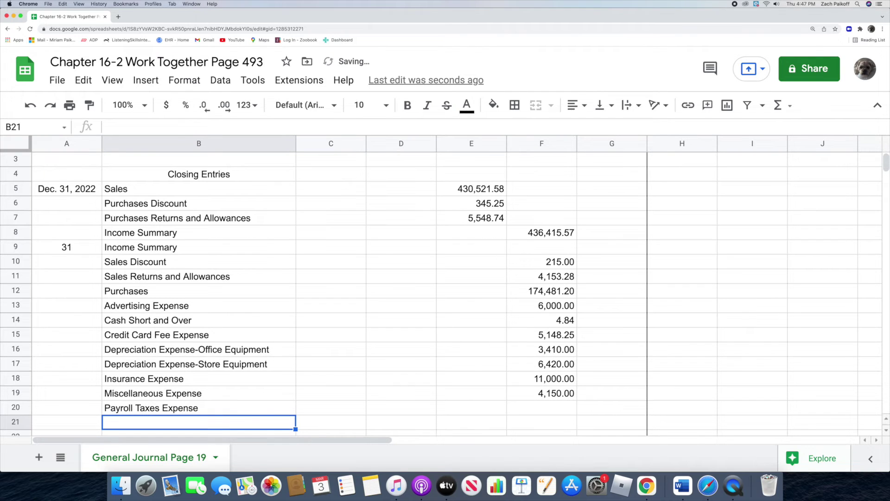
click(524, 409)
text(8745.25)
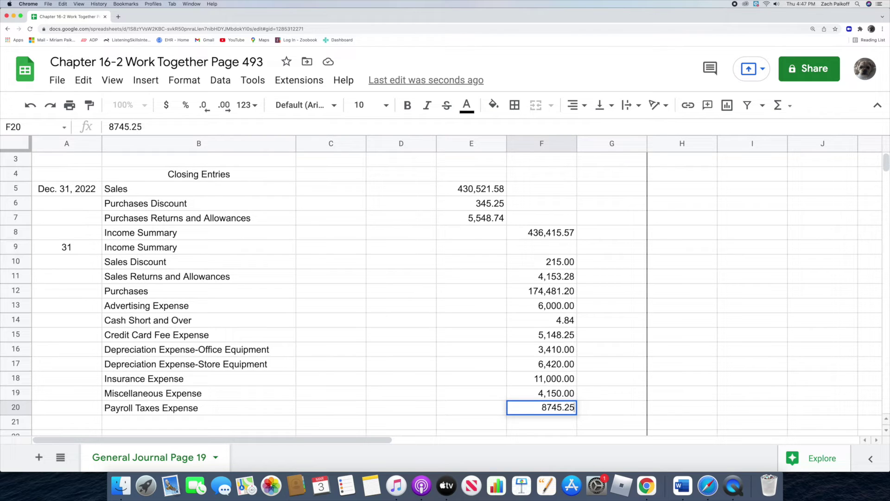
key(Return)
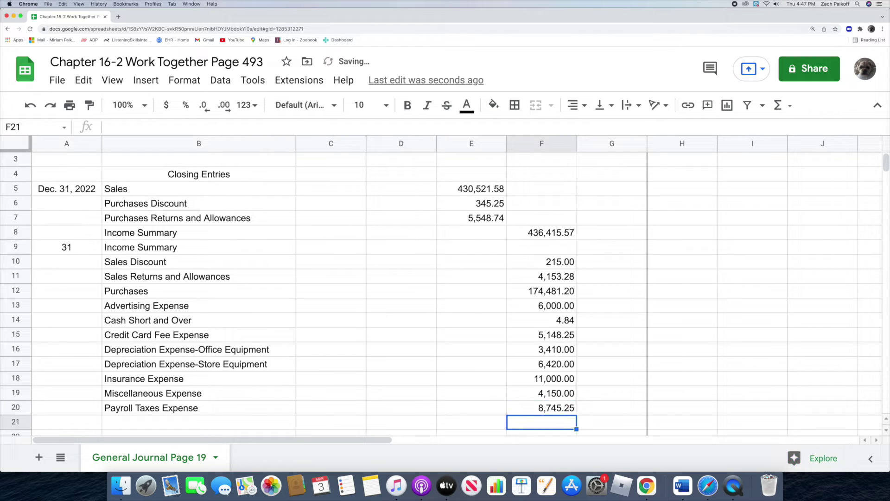
Record Rent Expense in row 21 with a credit of 12,000
double_click(156, 423)
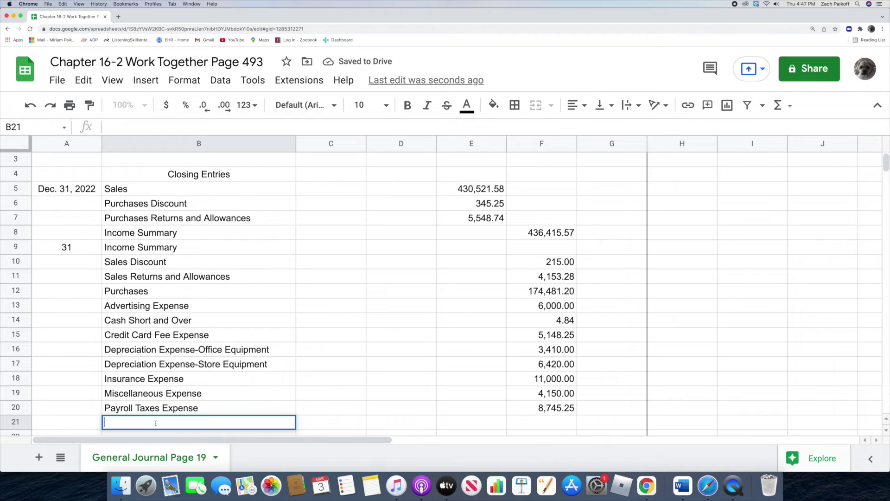
text(Ren)
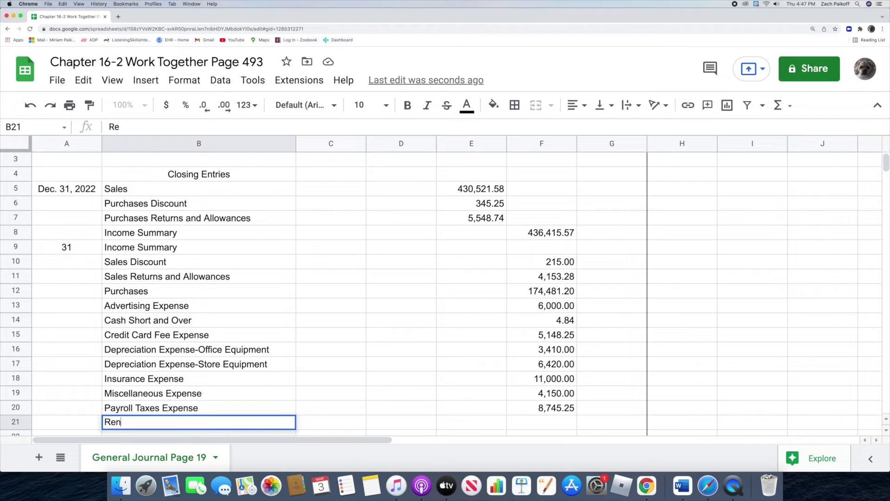
text(t Expense)
key(Return)
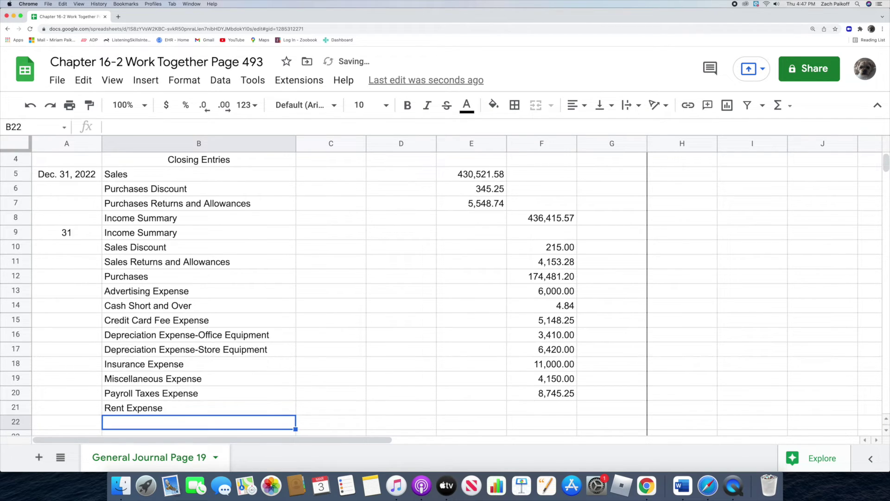
double_click(539, 409)
text(12000)
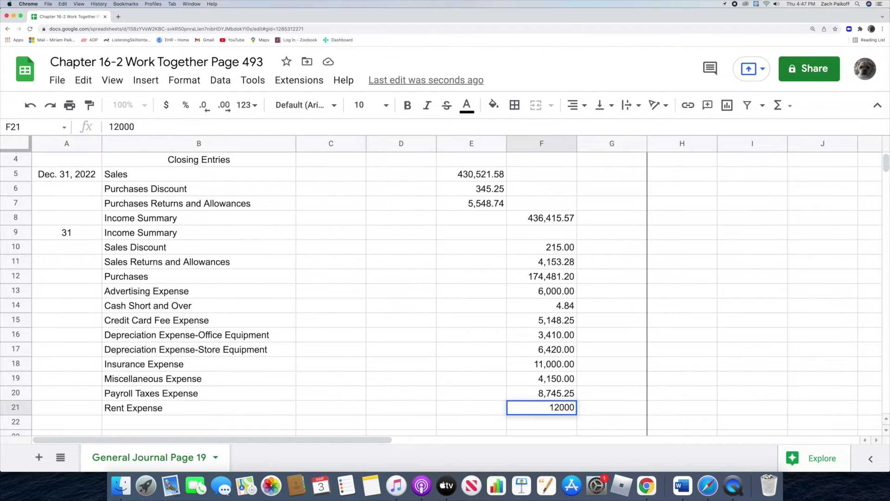
key(Return)
Record Salary Expense in row 22 with a credit of 97,458.84
click(202, 422)
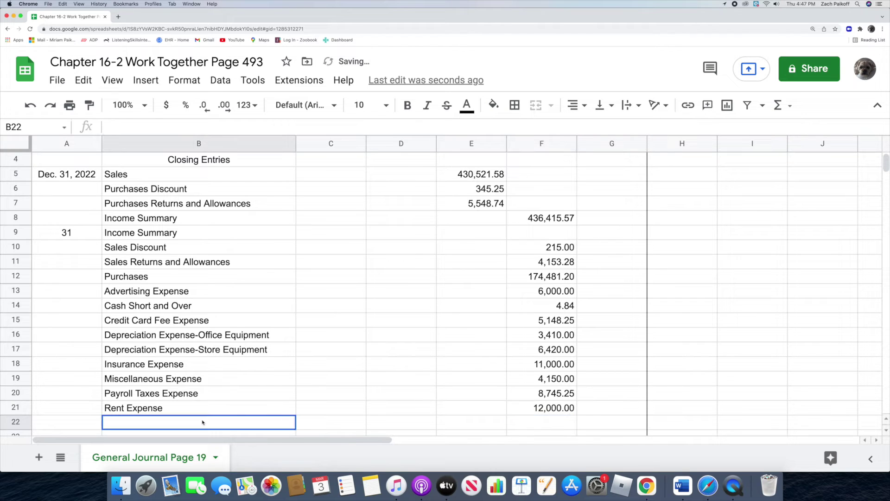
text(Sal)
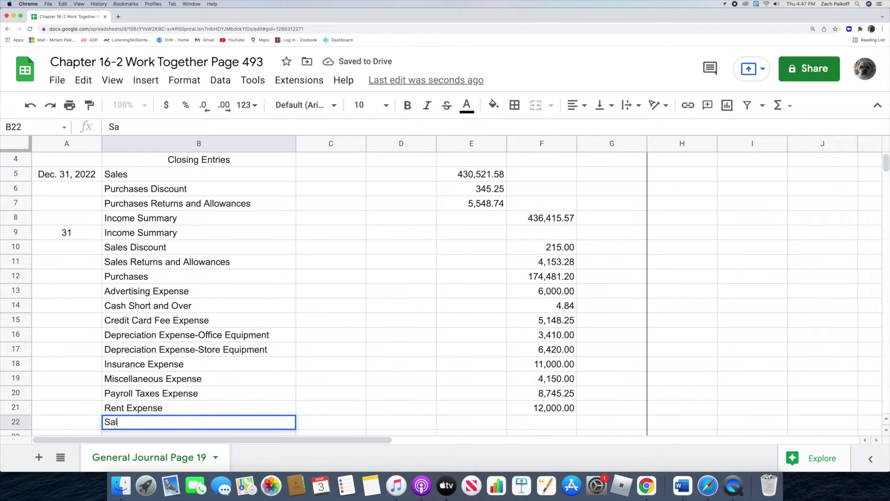
text(ary Expense)
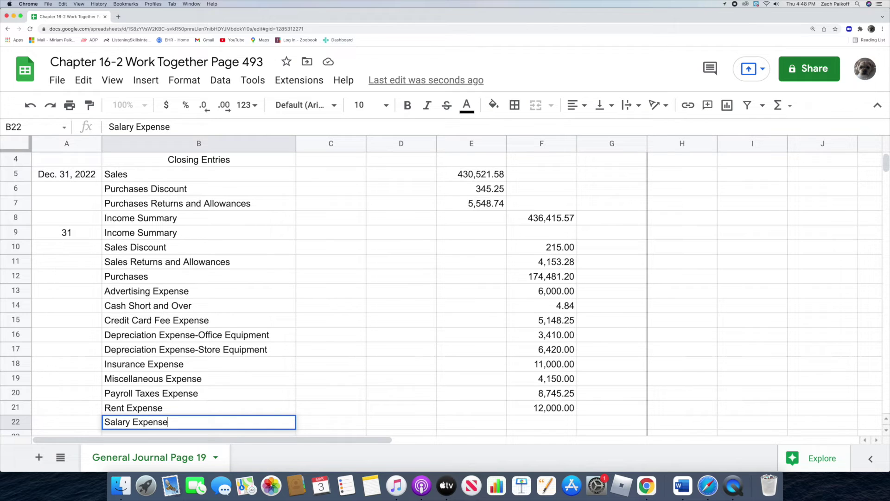
key(Return)
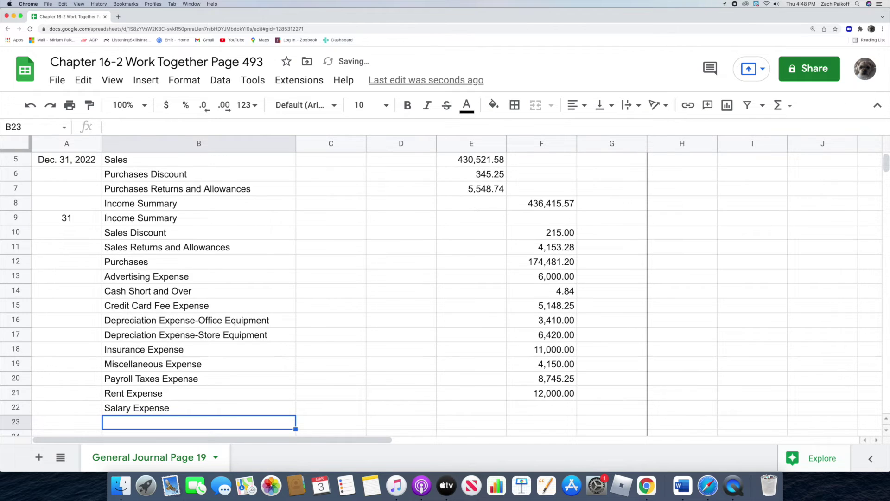
double_click(529, 409)
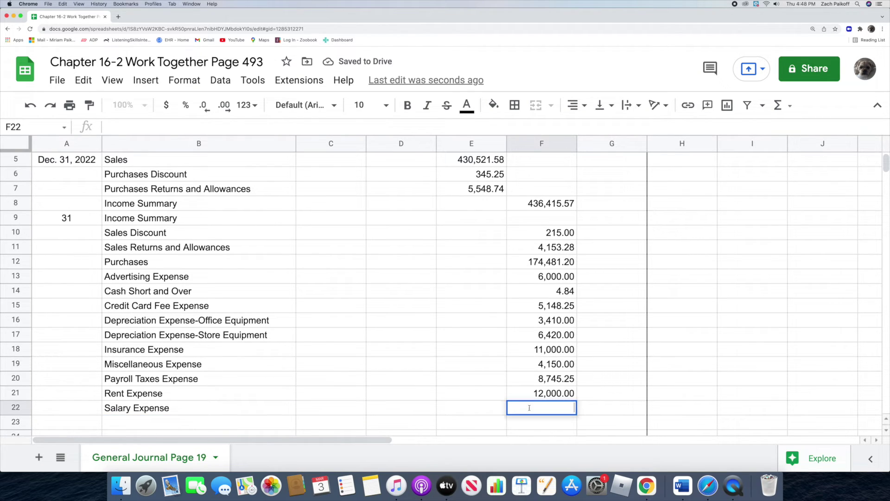
text(97458.84)
key(Return)
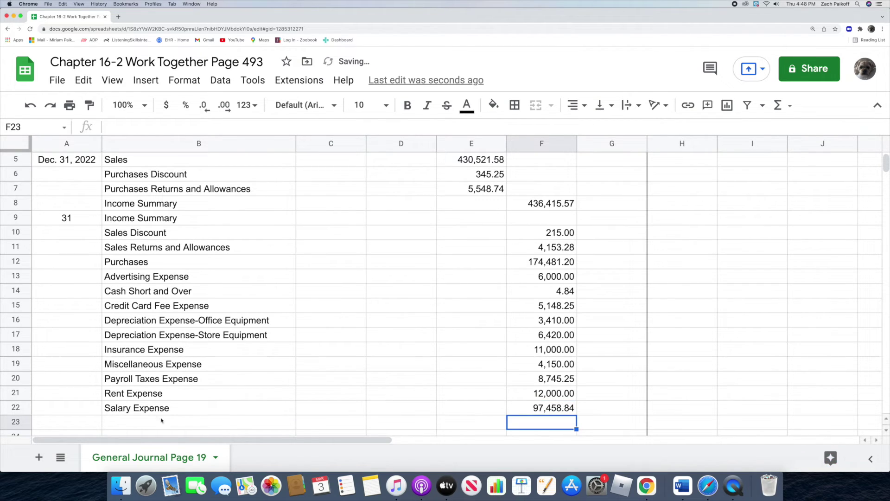
Record Supplies Expense-Office in row 23 with a credit of 1,448.55
click(157, 422)
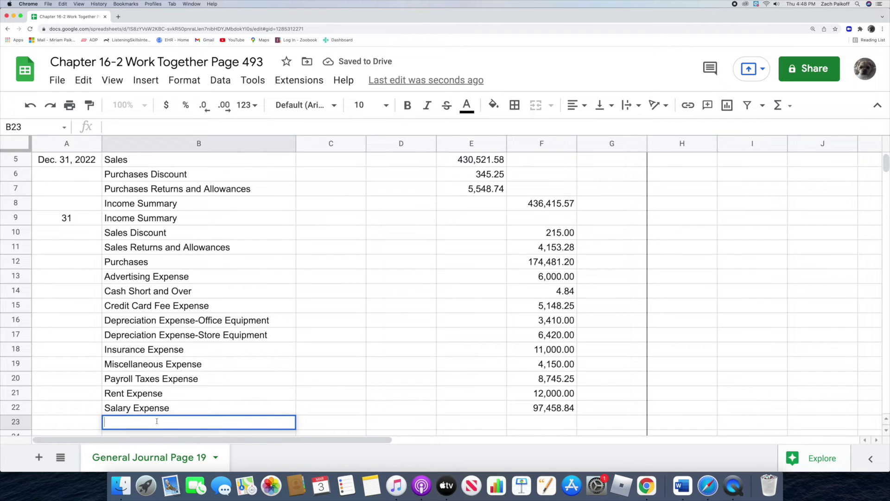
text(Supplies Expense-Office)
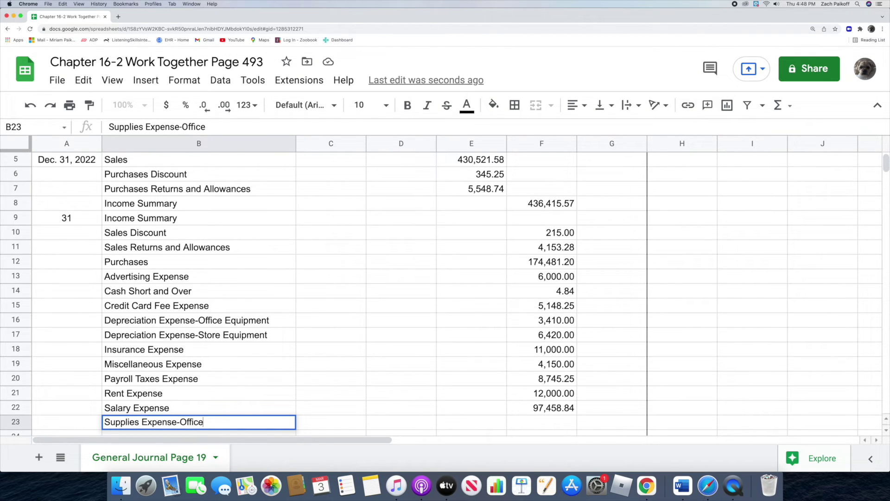
key(Return)
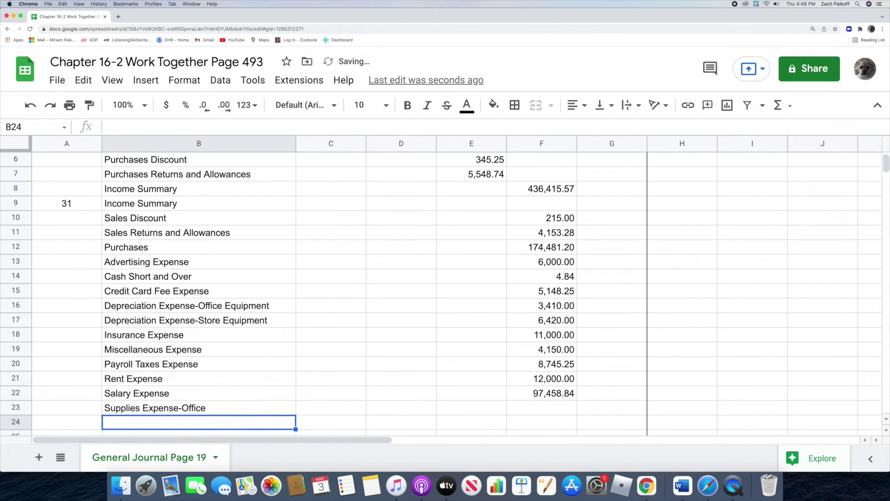
double_click(525, 409)
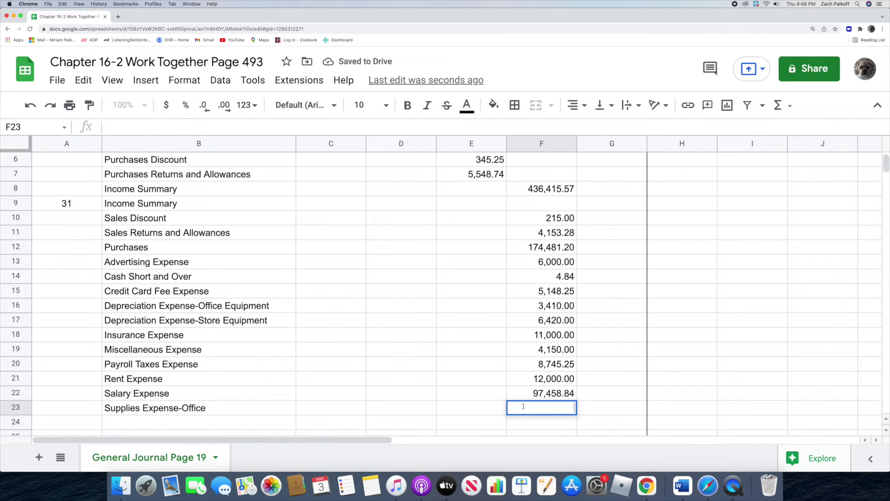
text(1448.55)
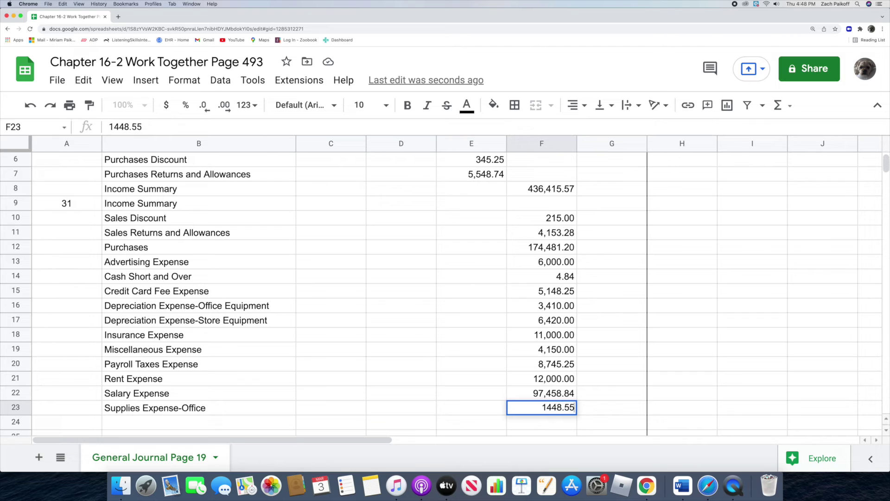
key(Return)
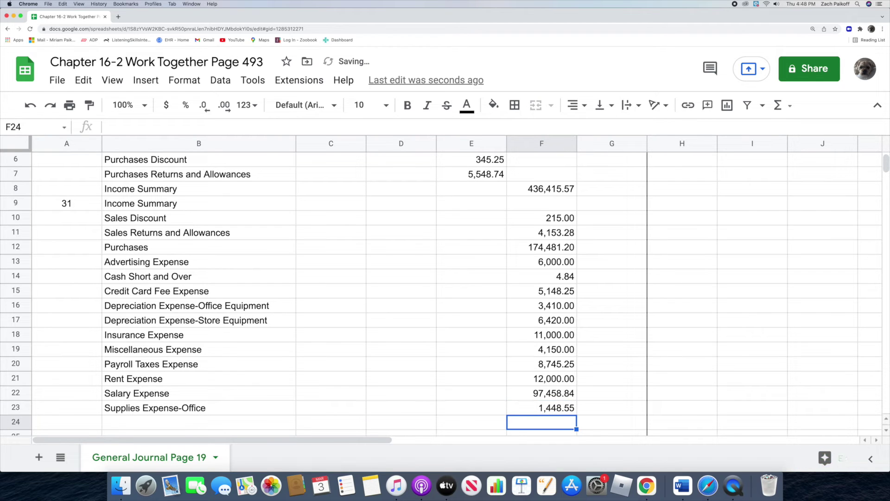
Record Supplies Expense-Store in row 24 with a credit of 3,248.11
click(167, 422)
text(S)
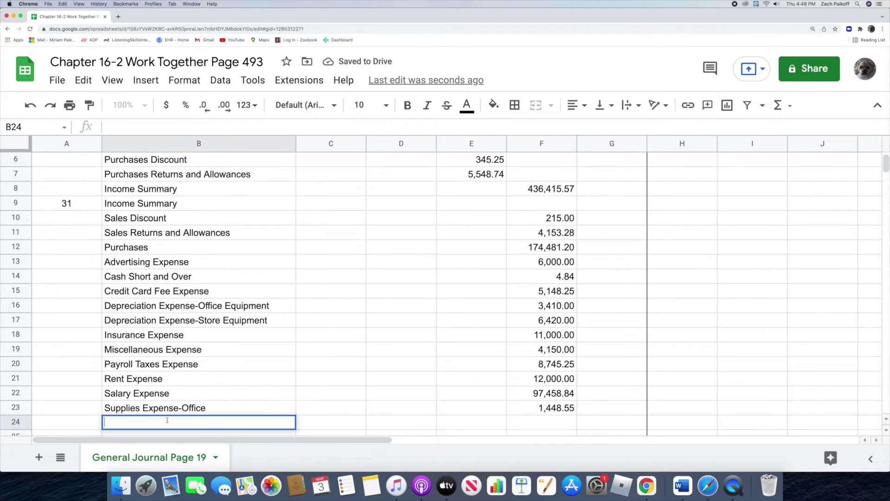
text(upplies )
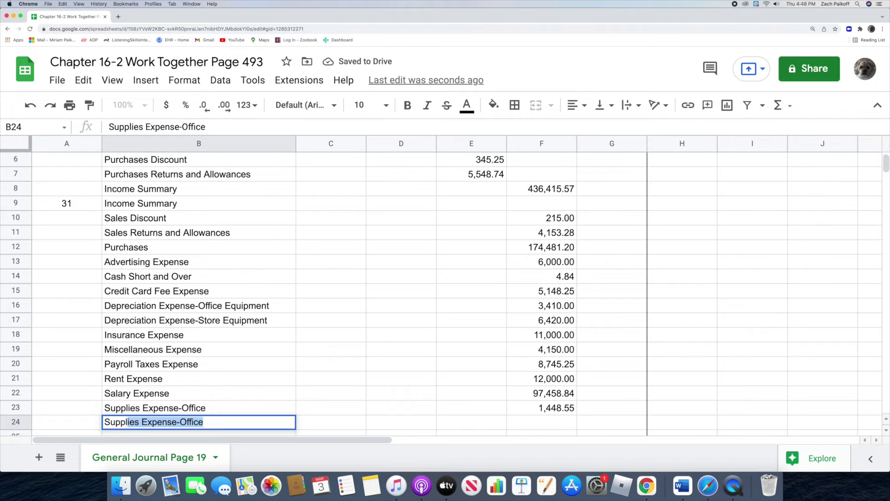
text(Exp)
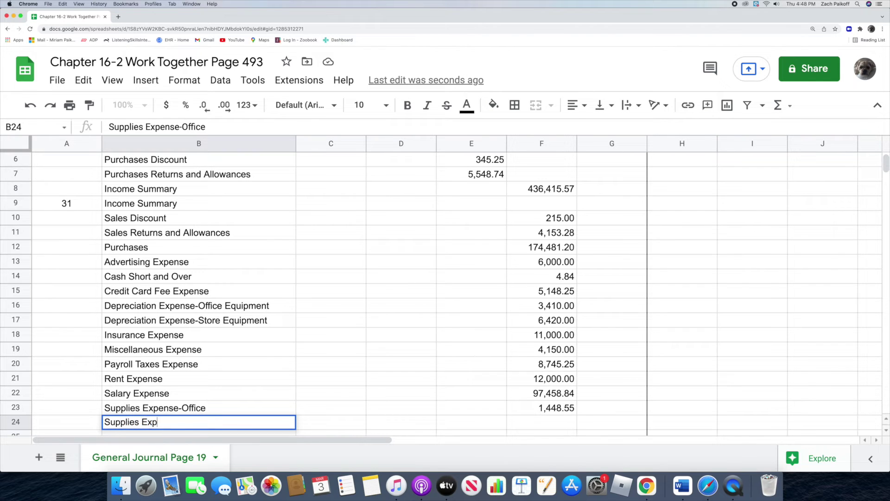
text(ense-Store)
key(Return)
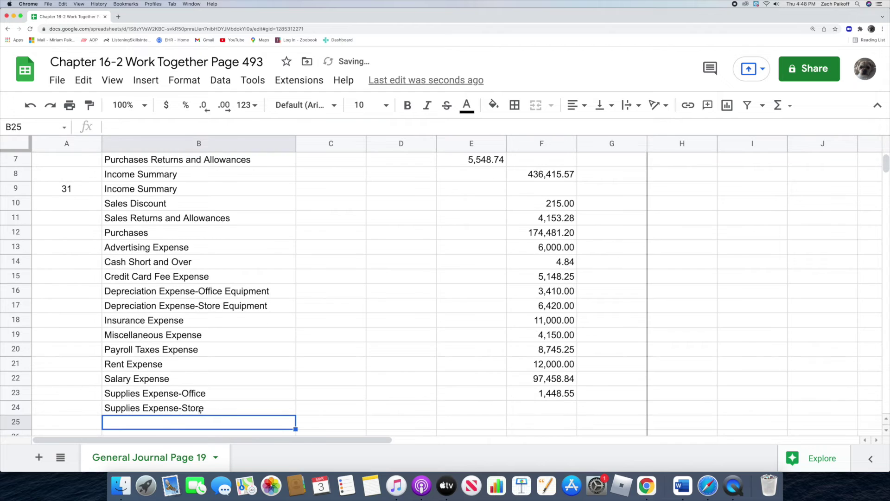
click(524, 410)
text(3248.11)
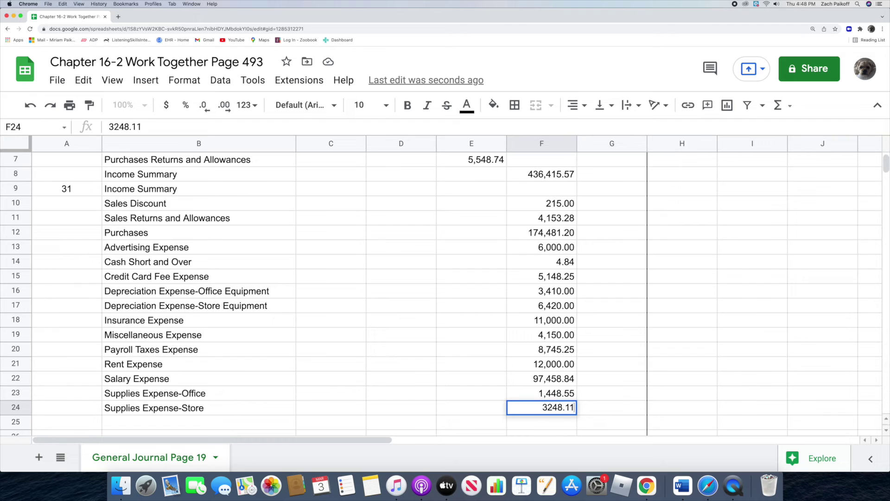
key(Return)
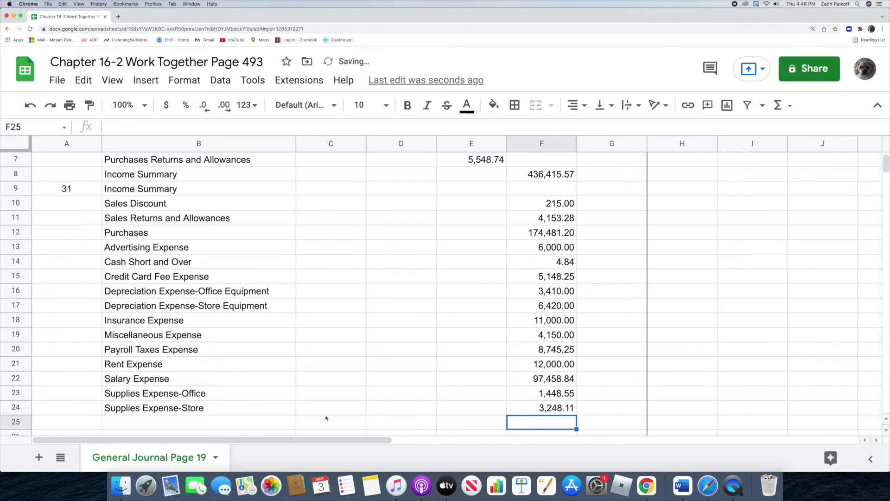
Record Uncollectible Accounts Expense in row 25 with a credit of 1,500
double_click(173, 423)
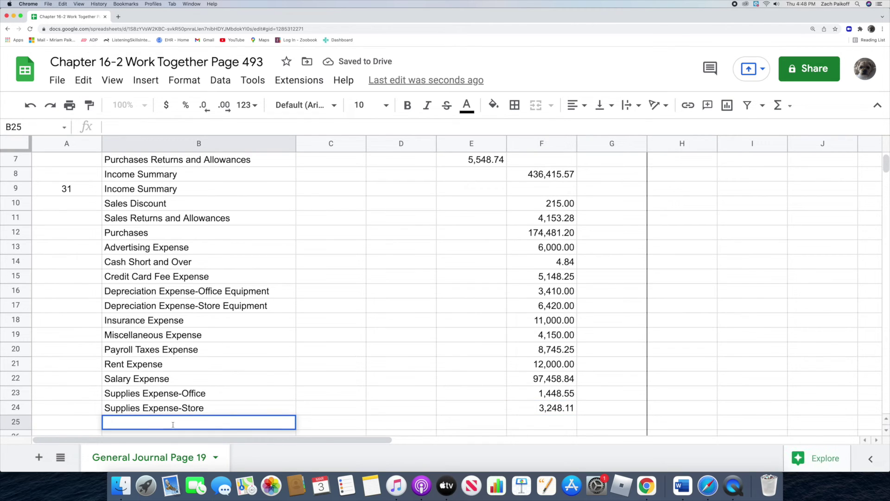
text(Unc)
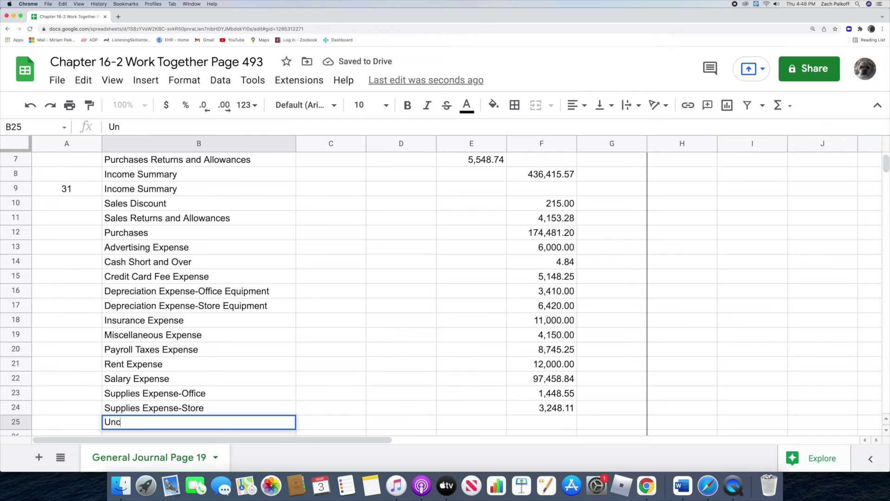
text(ollectib)
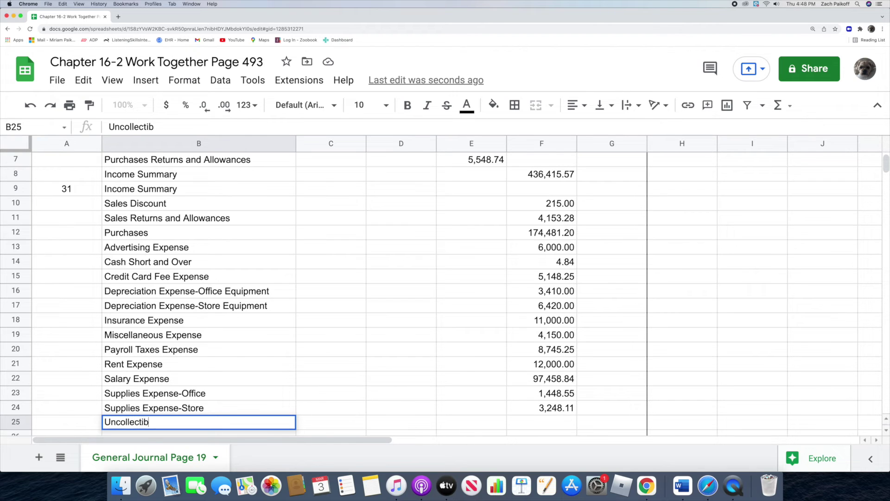
text(le Accounts Expense)
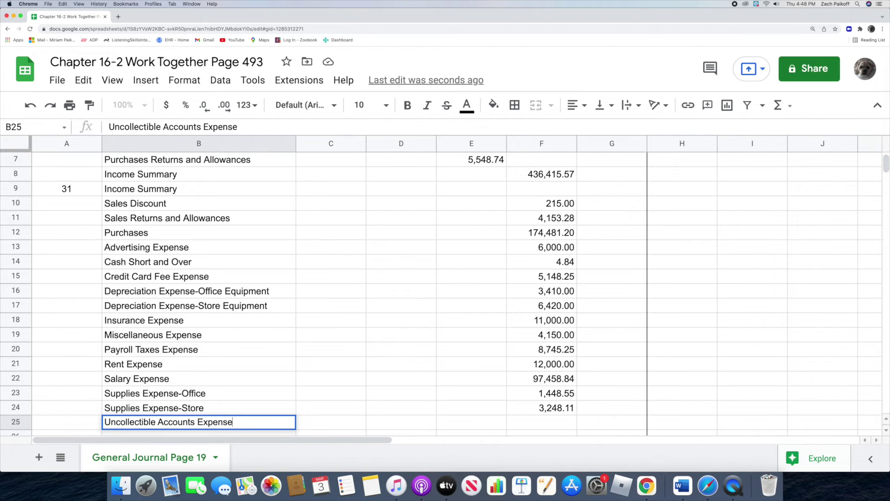
key(Return)
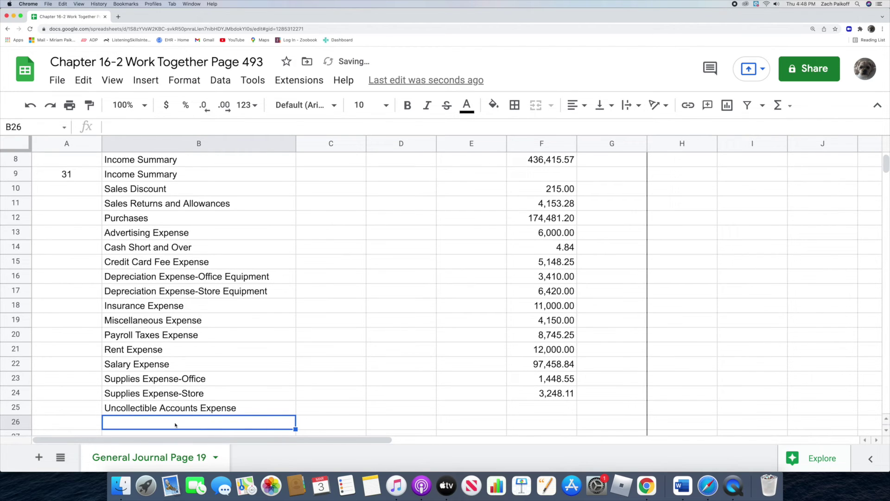
click(533, 410)
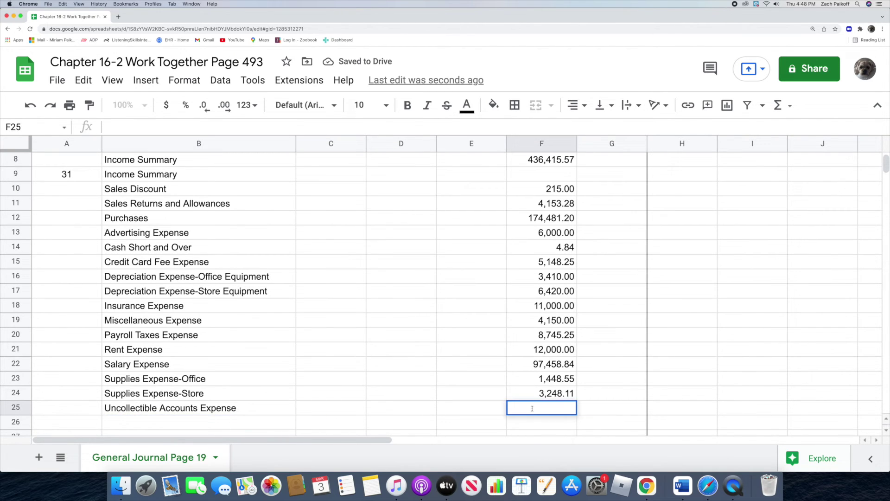
text(1,500)
key(Return)
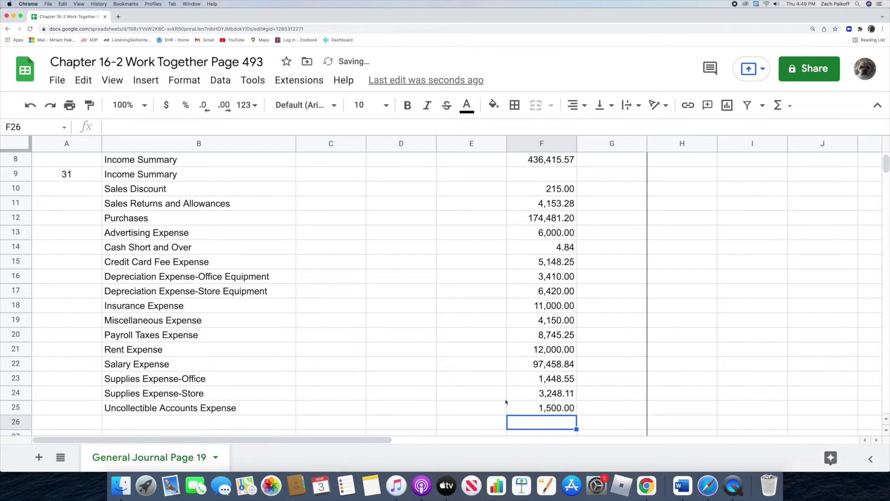
Record Utilities Expense in row 26 with a credit of 5,648.40
click(207, 422)
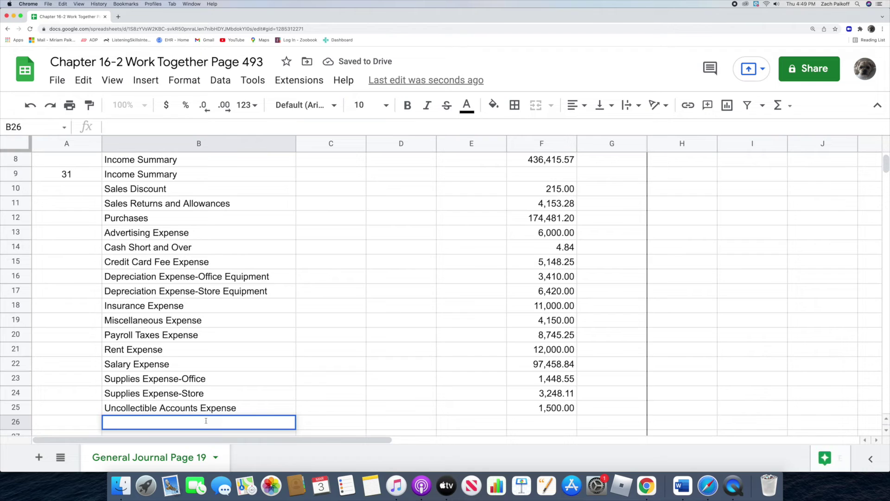
text(Utilities E)
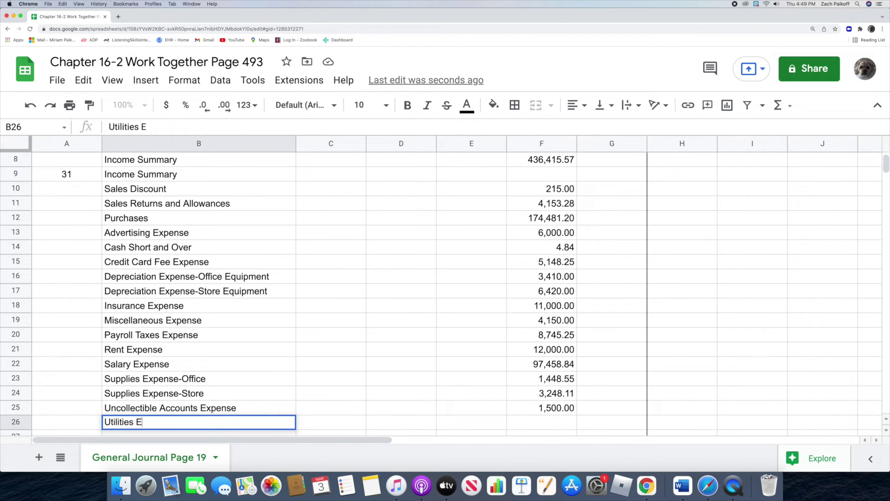
text(xpense)
key(Return)
text(\)
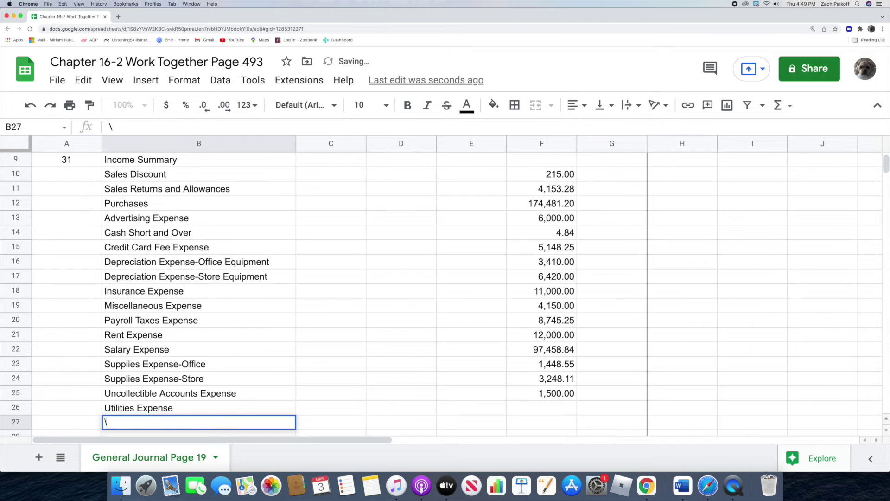
click(531, 410)
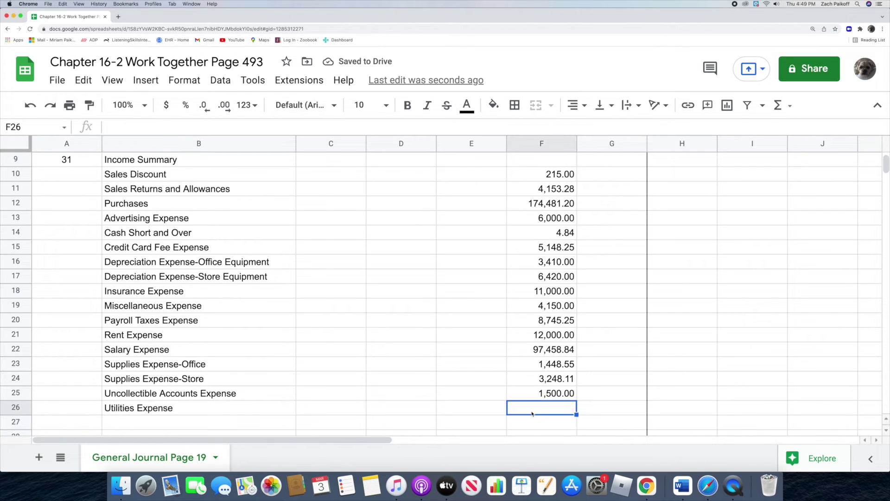
text(56)
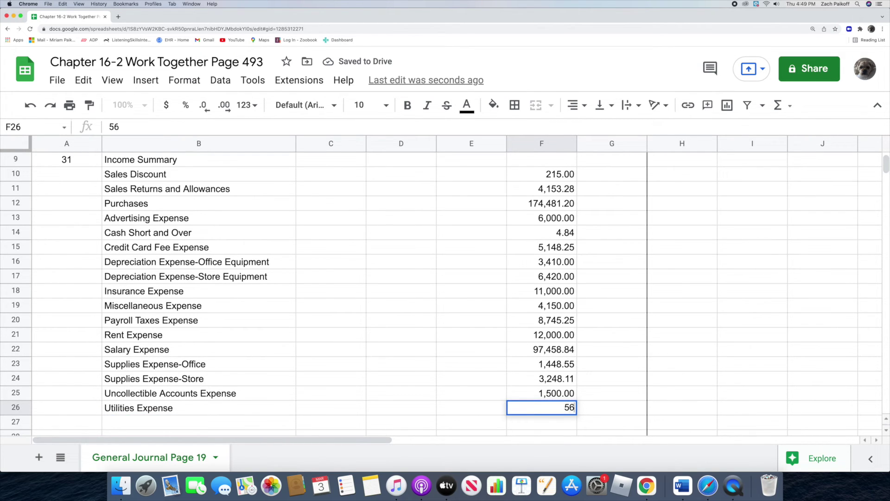
text(48.40)
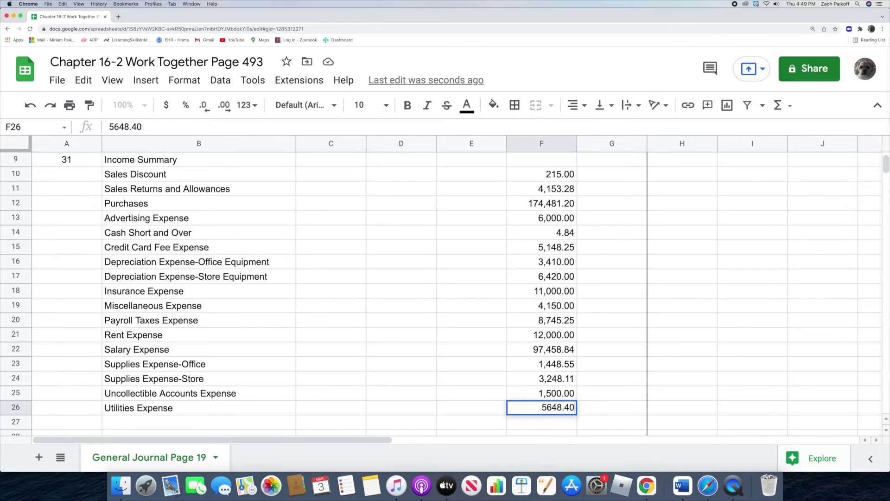
key(Return)
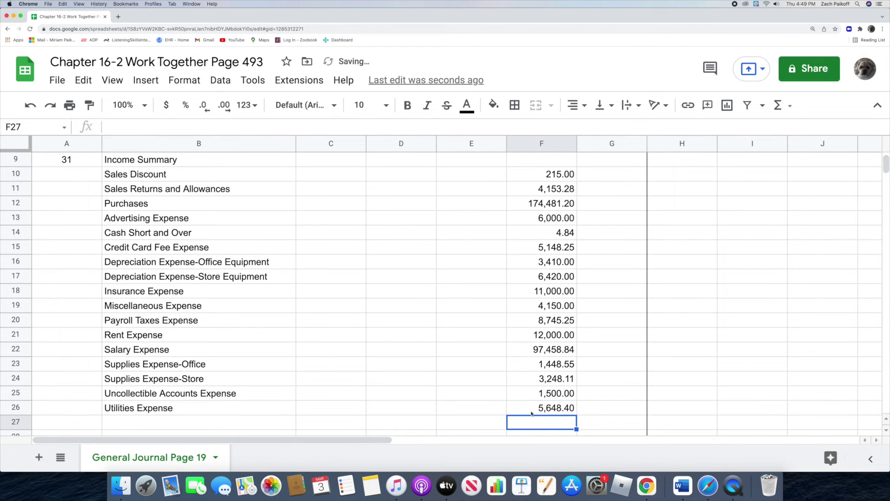
Record Federal Income Tax Expense in row 27 with a credit of 19,948.91
click(149, 425)
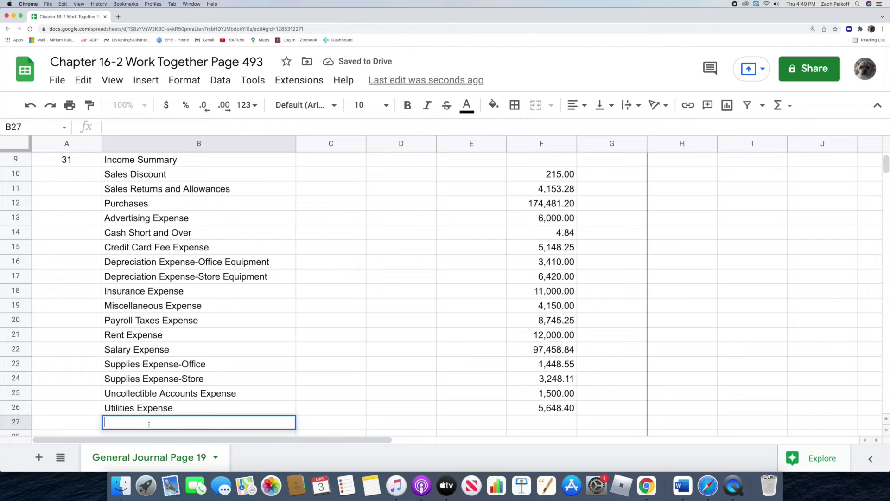
text(Federal Income Tax Expense)
key(Return)
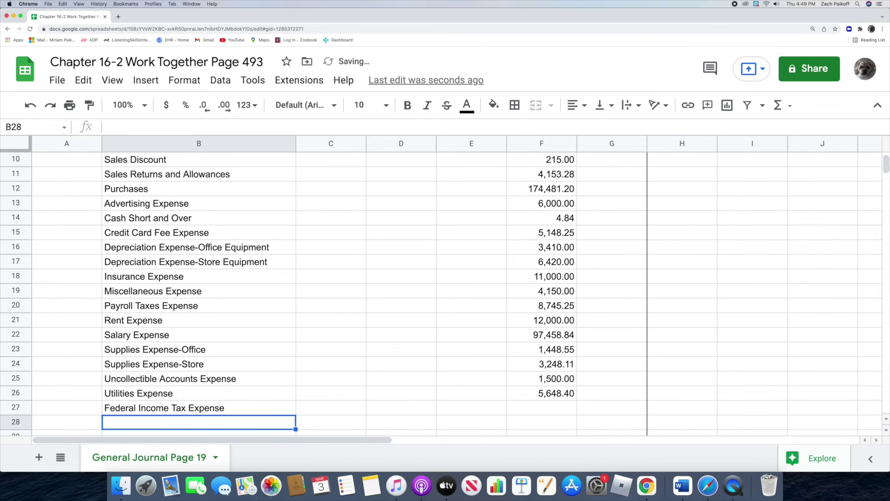
double_click(520, 408)
text(19)
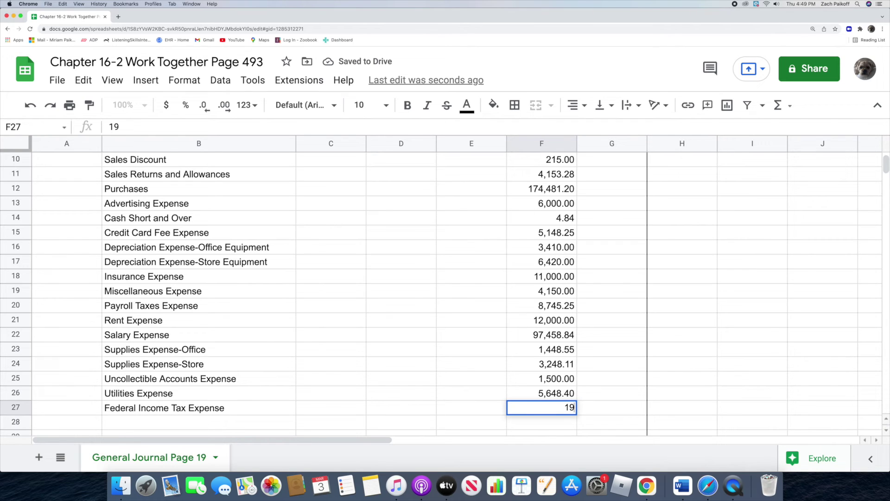
text(948.91)
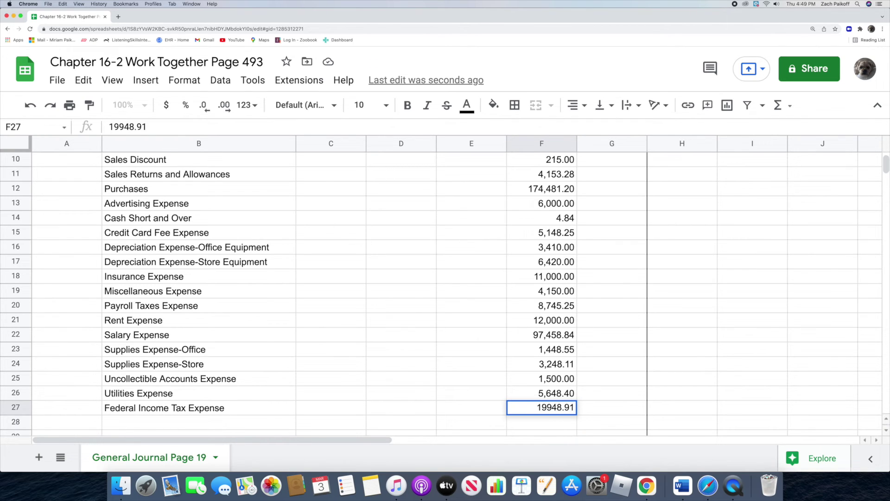
key(Return)
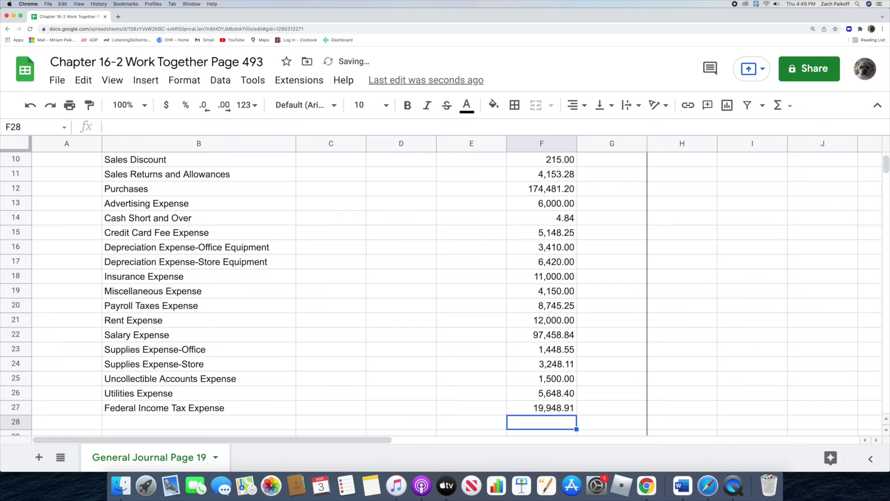
Fill the Income Summary debit in E9 with a SUM formula totalling the credits in F10:F27
scroll(499, 376, up, 3)
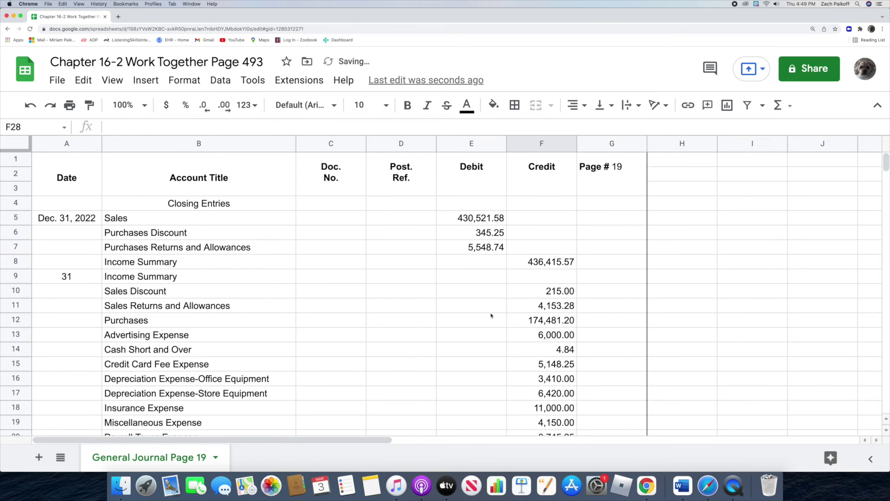
click(474, 278)
text(=s)
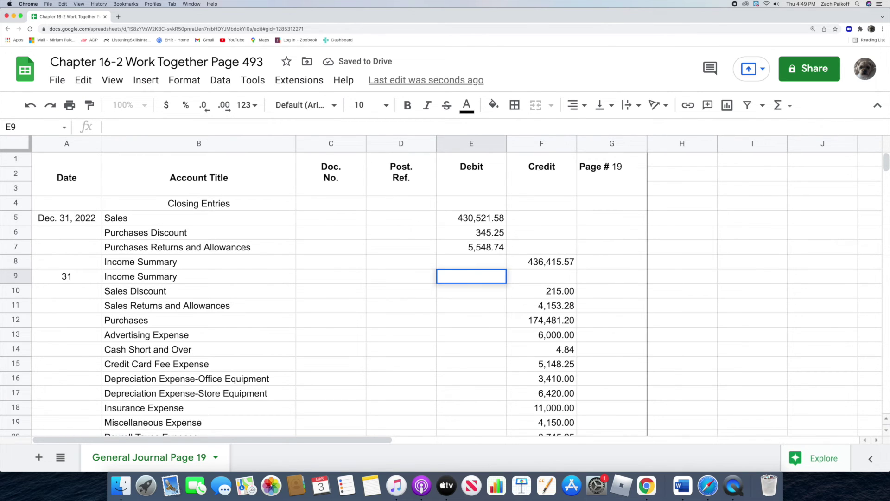
text(um)
key(Down)
key(Up)
key(Tab)
click(524, 292)
drag(526, 297, 523, 364)
scroll(534, 326, up, 5)
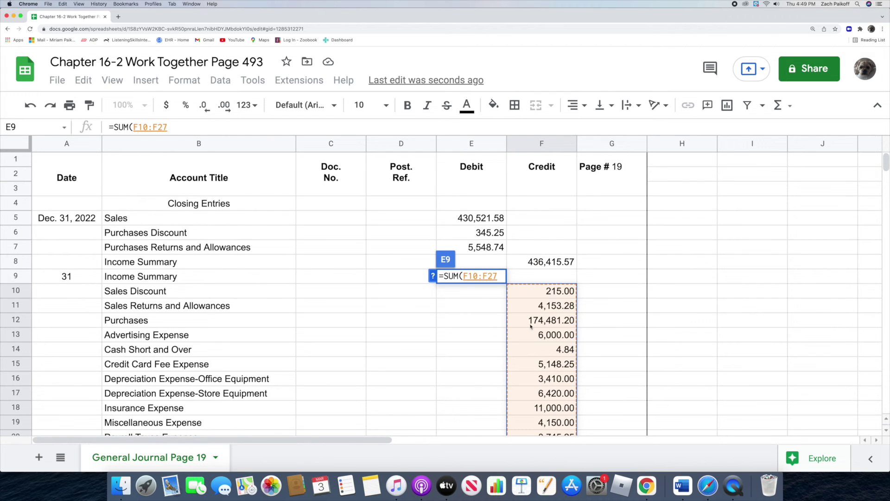
key(Return)
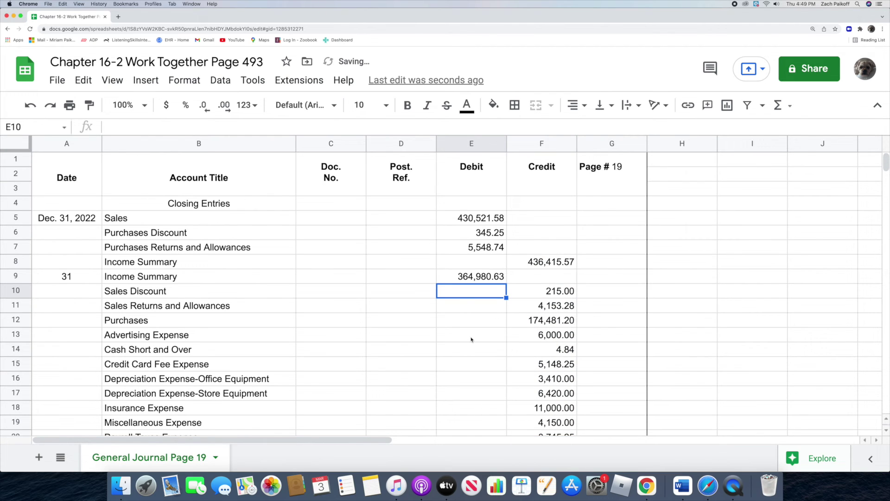
Start a new entry in row 28 with the date 31 and the account title Income Summary
scroll(427, 330, down, 10)
scroll(372, 306, up, 4)
click(73, 248)
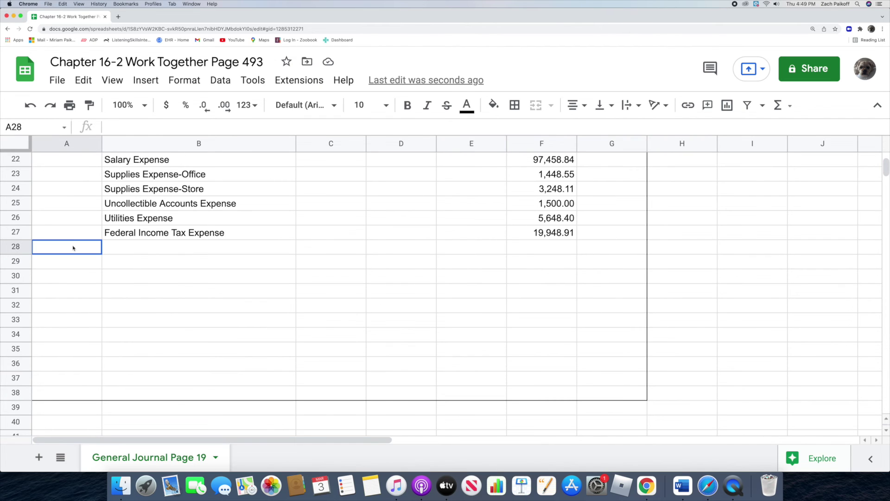
text(31)
key(Return)
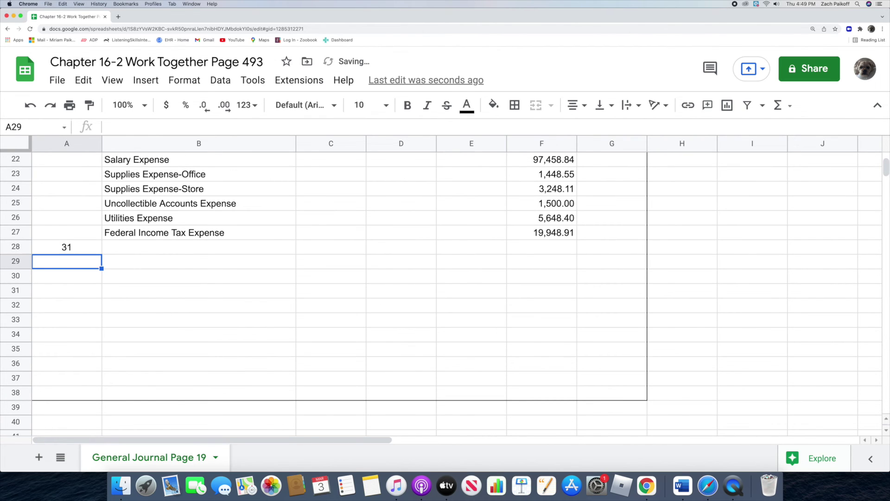
double_click(147, 246)
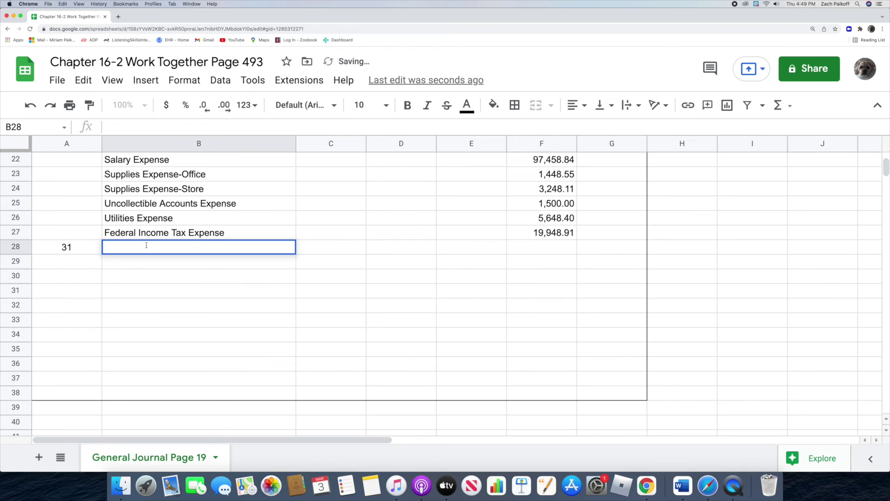
text(In)
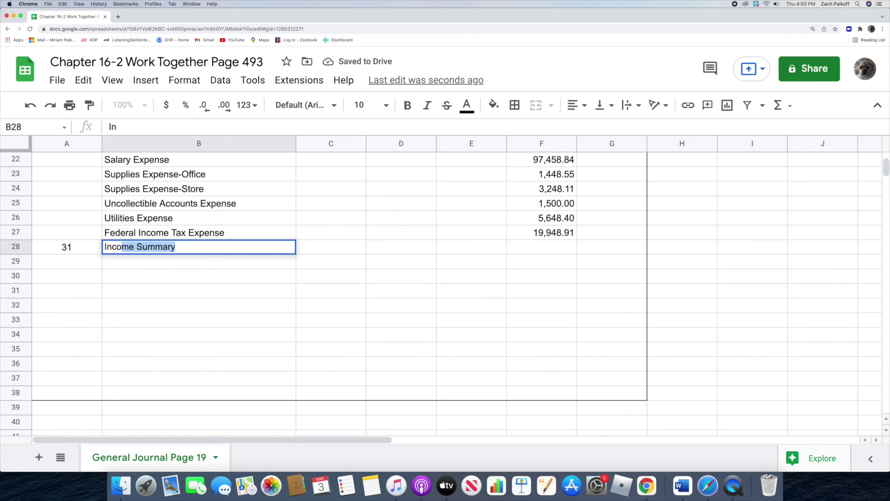
text(come Summary)
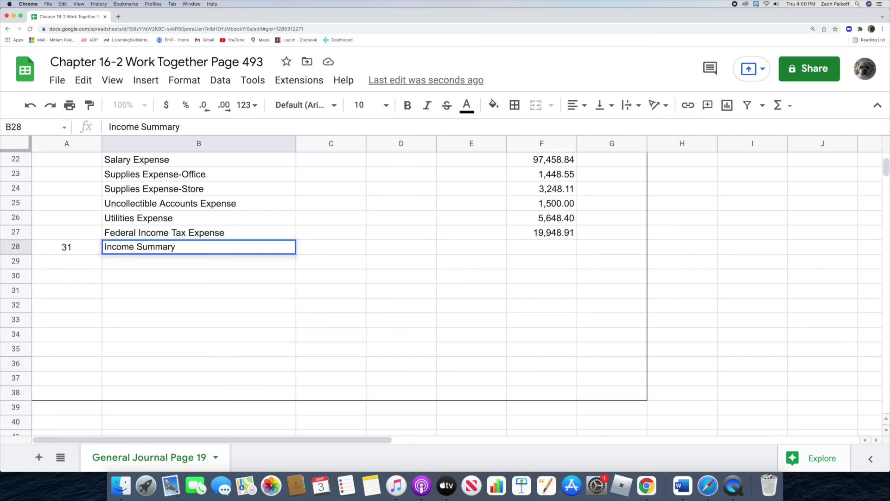
key(Return)
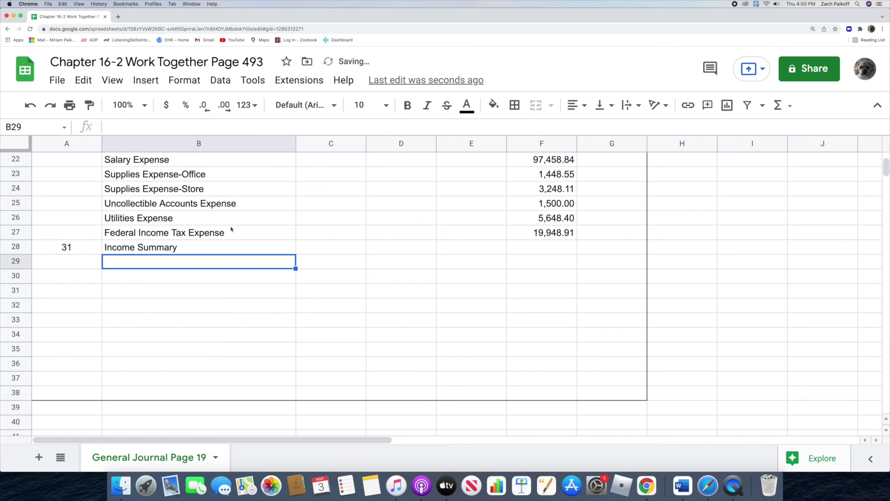
Enter a debit of 73,283.19 for Income Summary in row 28
double_click(480, 248)
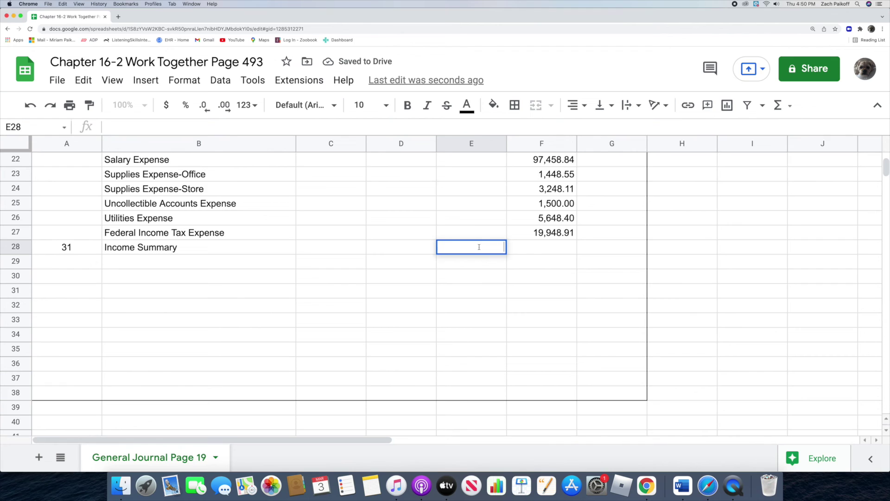
text(732)
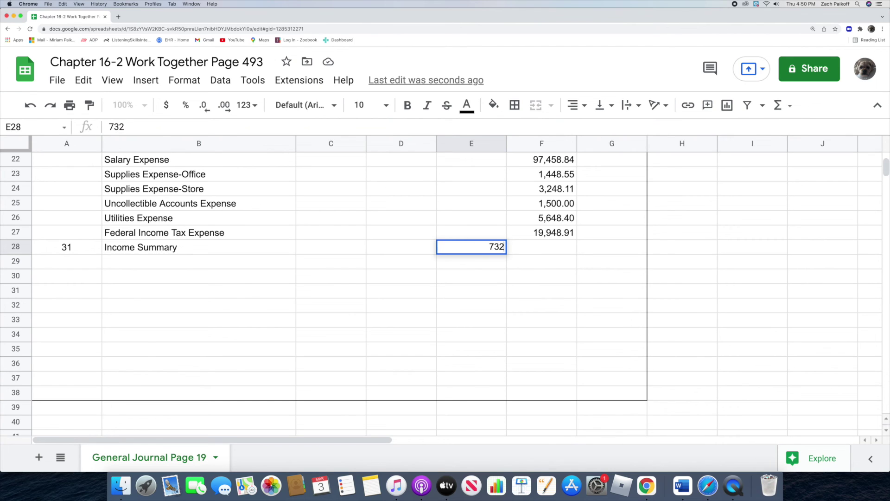
text(83.19)
key(Return)
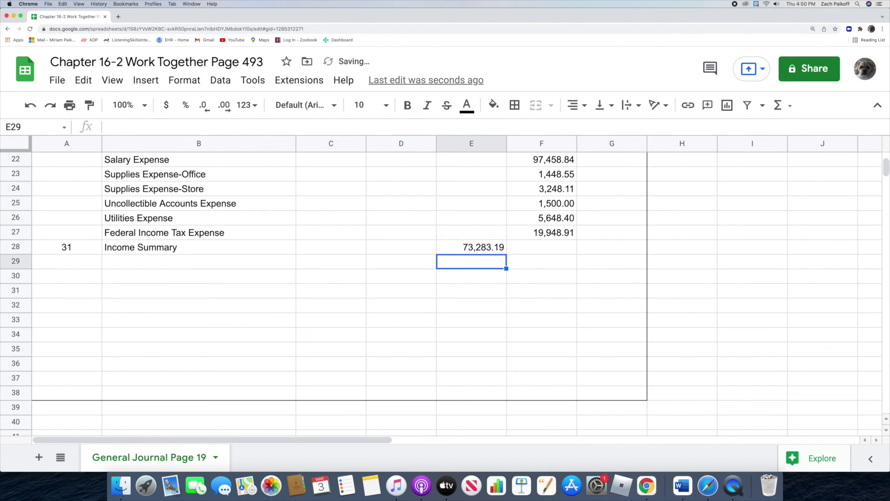
Record Retained Earnings in row 29 with a credit of 73,283.19
click(172, 263)
text(Retained Earnings)
key(Return)
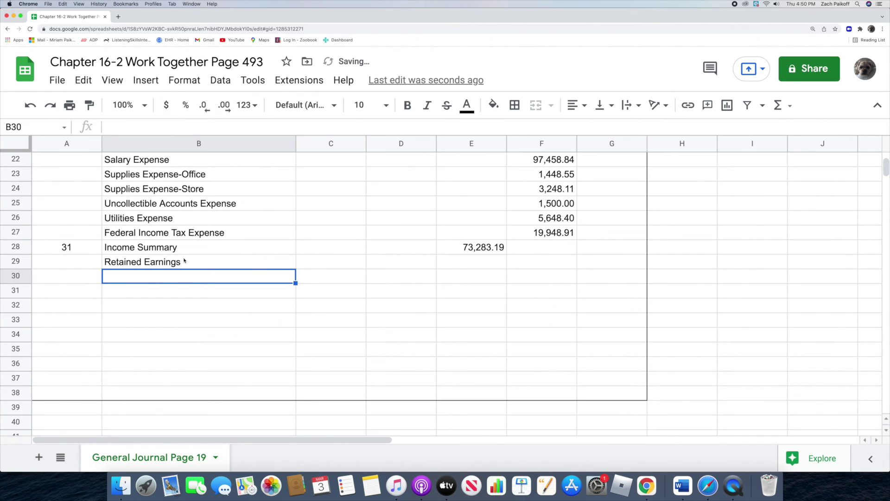
click(529, 261)
text(73,283.19)
key(Return)
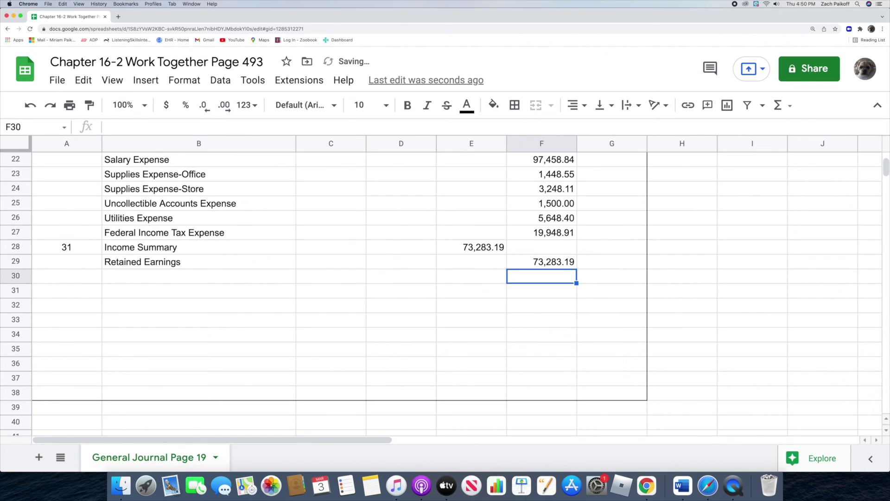
Start a new entry in row 30 dated 31, recording Retained Earnings with a debit of 16,000
double_click(78, 278)
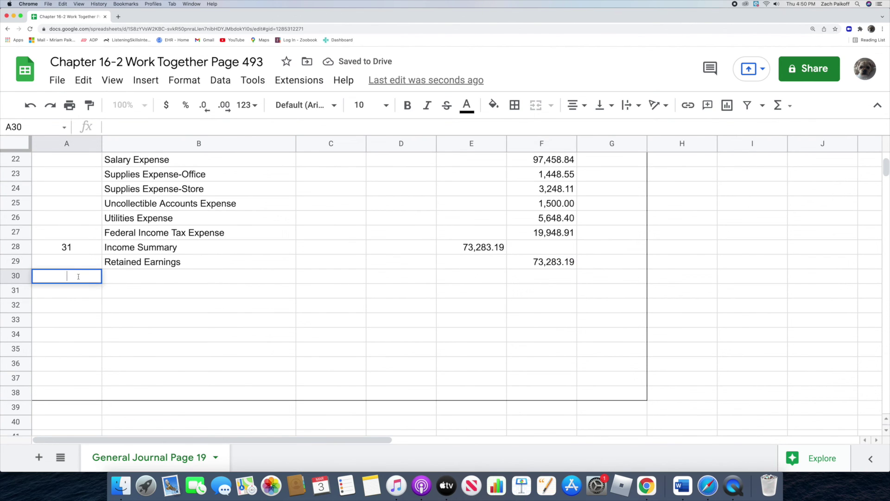
text(31)
key(Return)
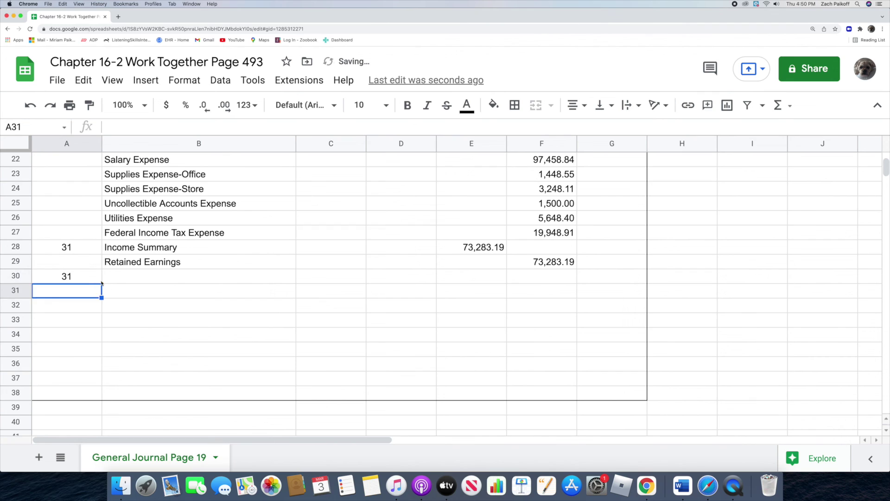
click(149, 277)
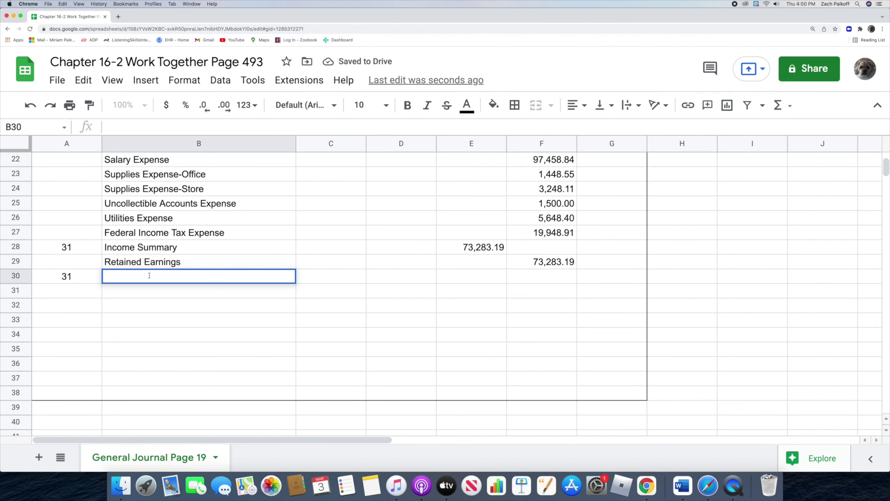
text(Retained)
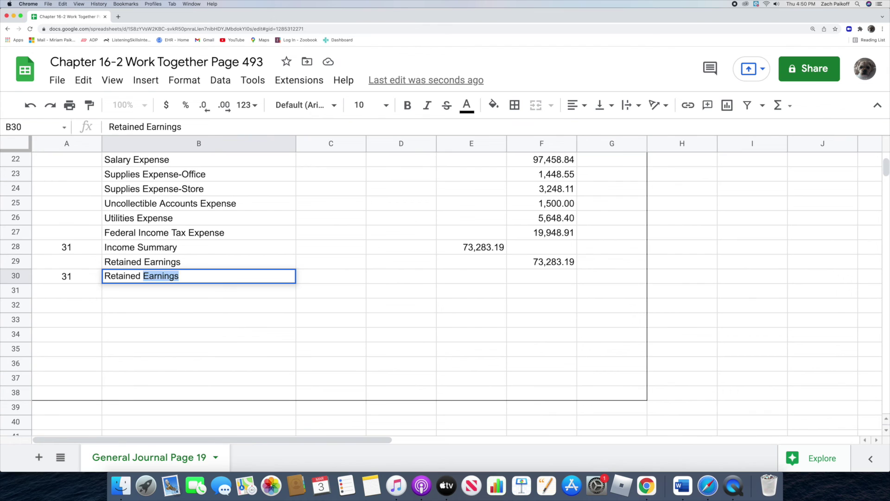
key(Return)
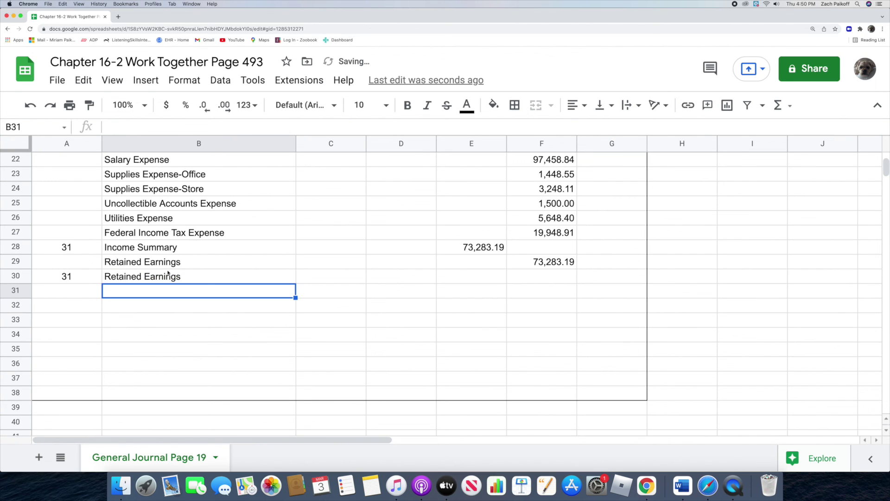
click(481, 276)
text(16,000)
key(Return)
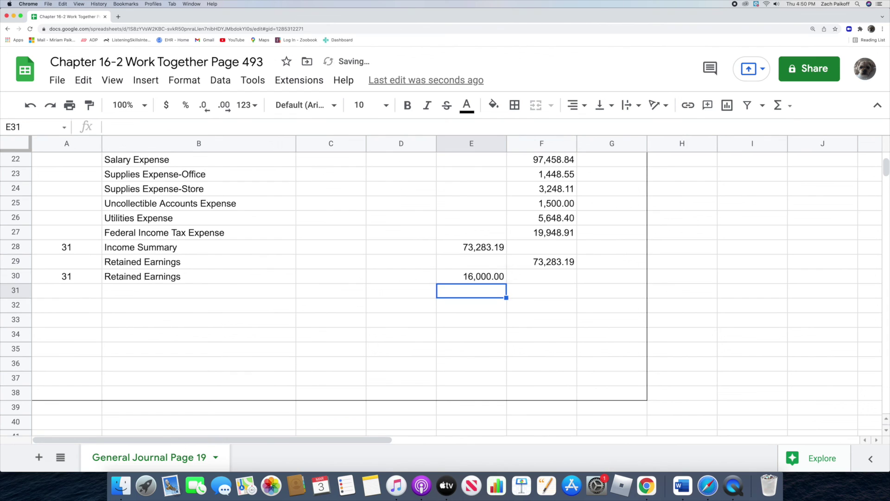
Record Dividends in row 31 with a credit of 16,000
click(195, 295)
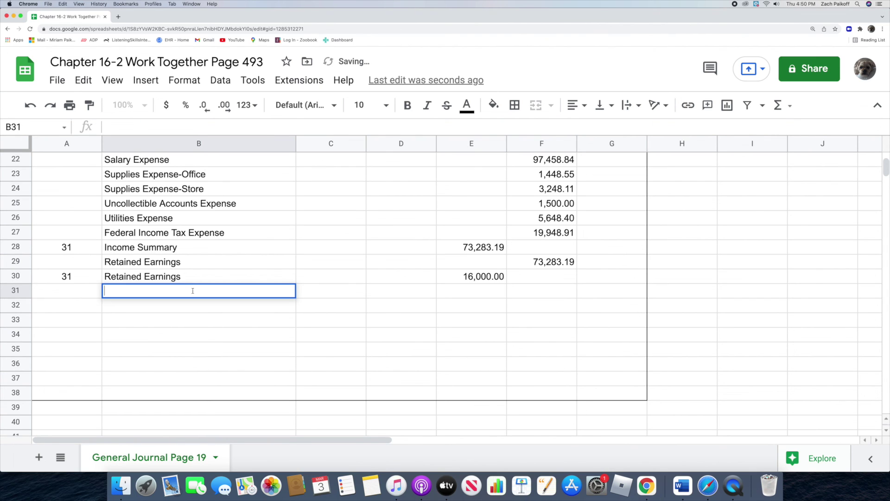
text(Dividends)
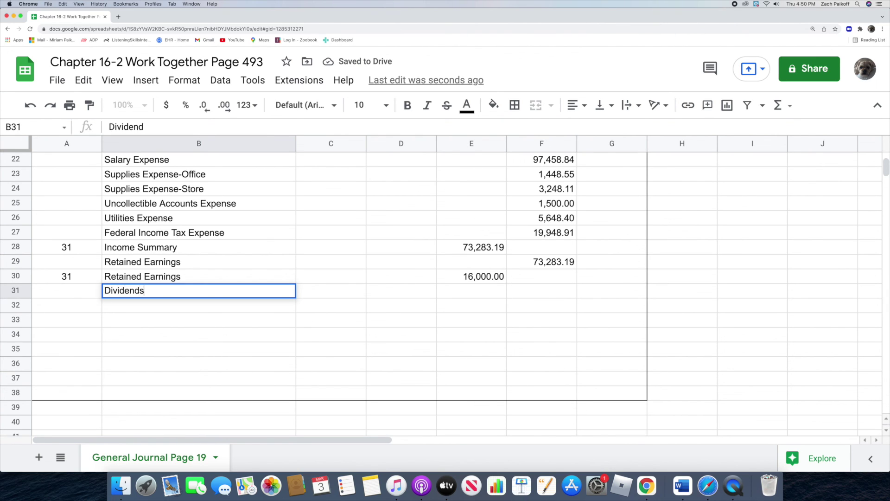
key(Return)
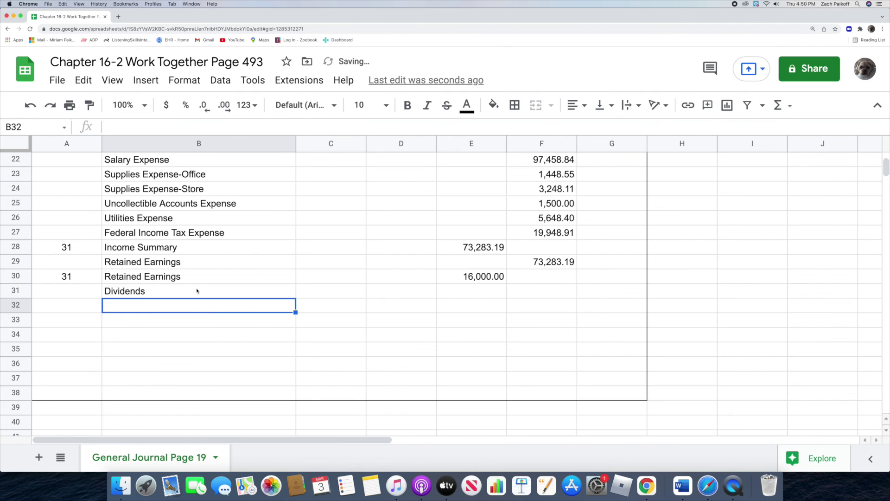
click(518, 289)
text(16000)
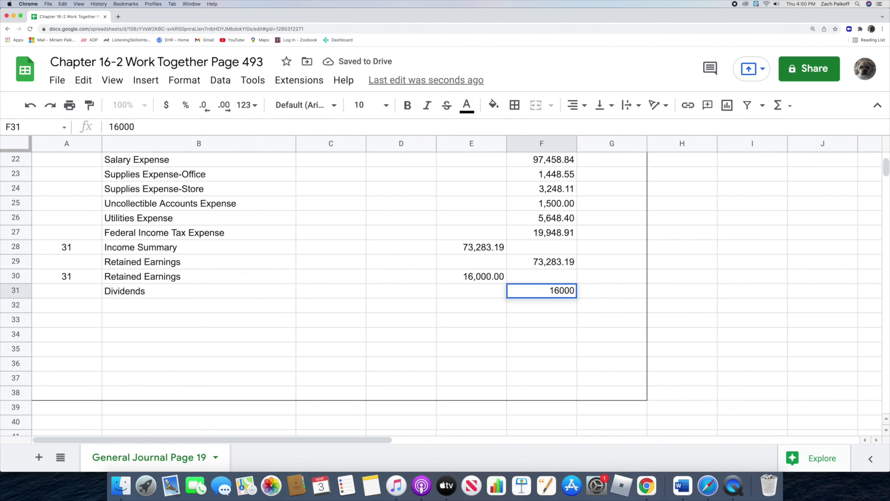
key(Return)
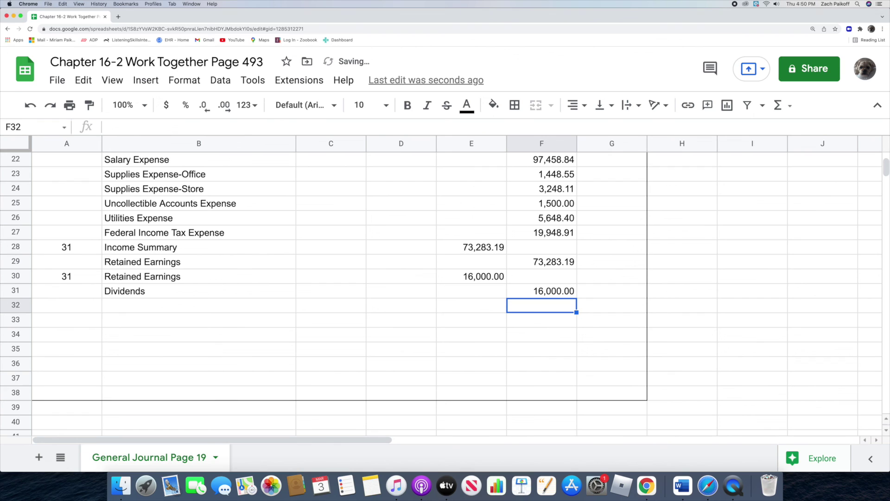
click(806, 307)
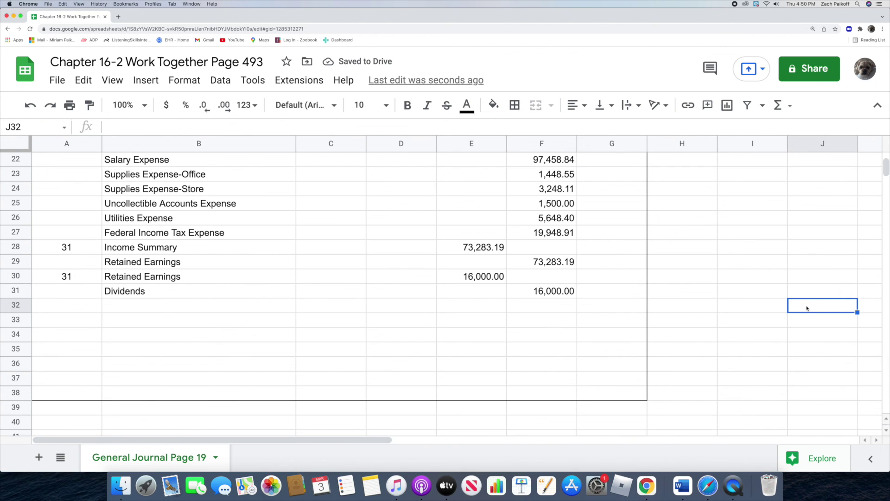